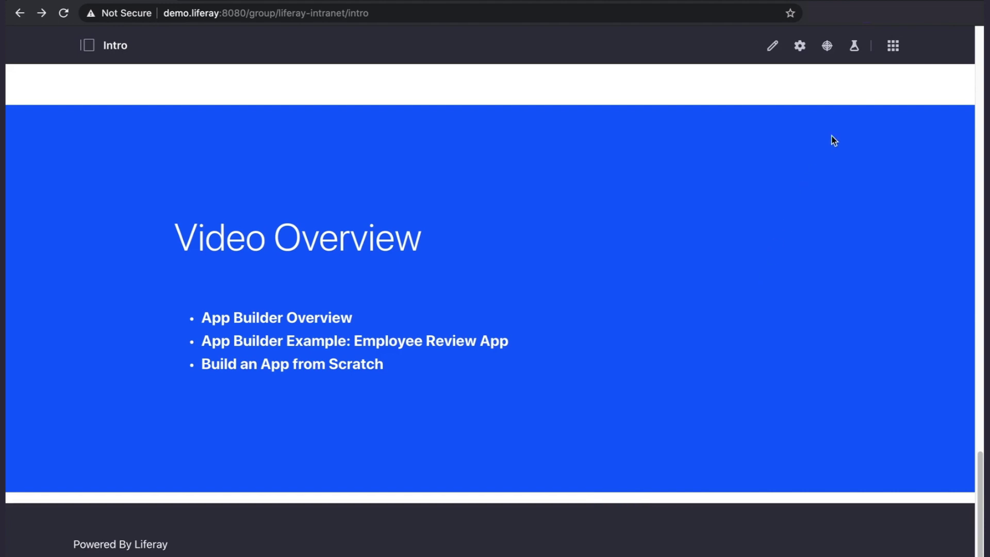
# Open the Applications menu from the top bar of the intranet Intro page
pyautogui.click(895, 47)
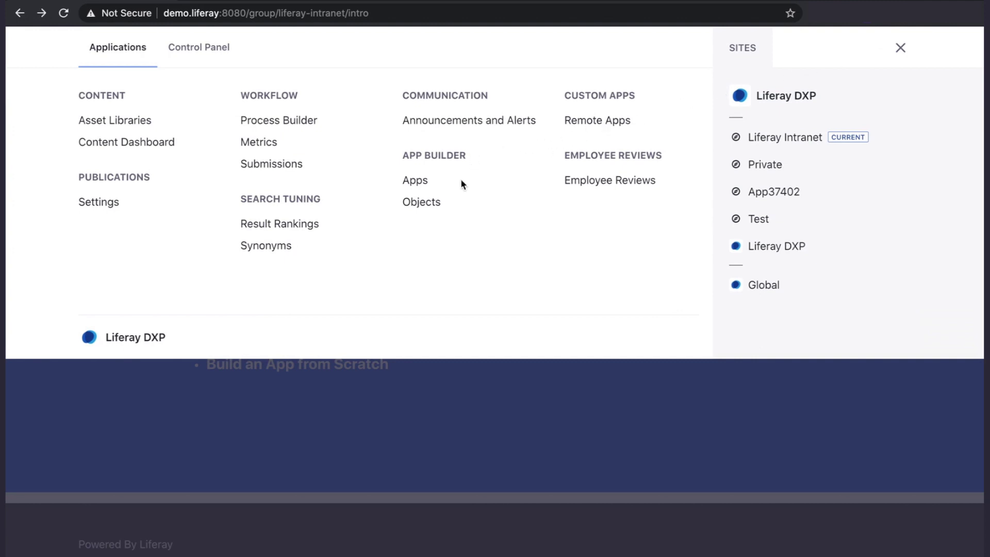
# Look at App Builder's Apps list, then go to Objects to see the Employee Review object
pyautogui.click(421, 182)
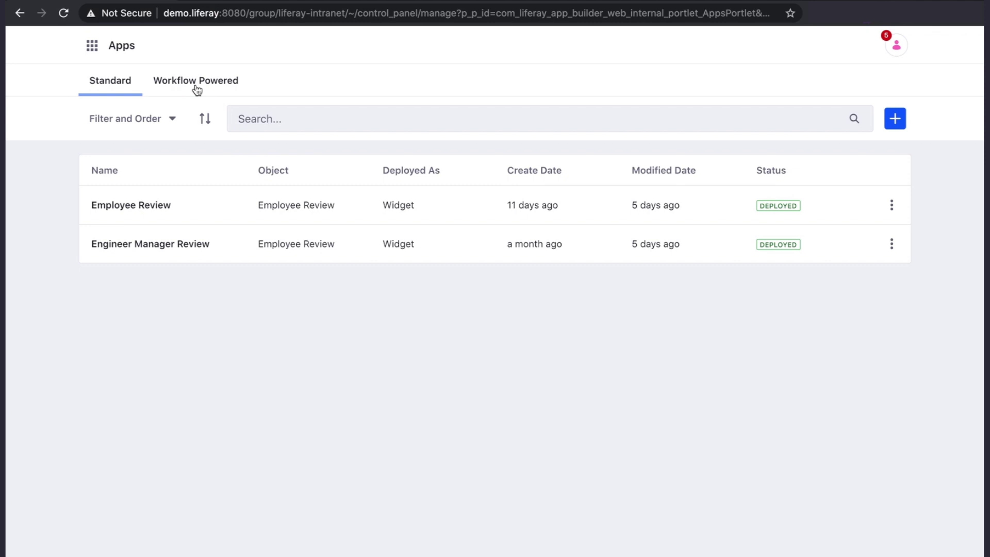
pyautogui.click(92, 52)
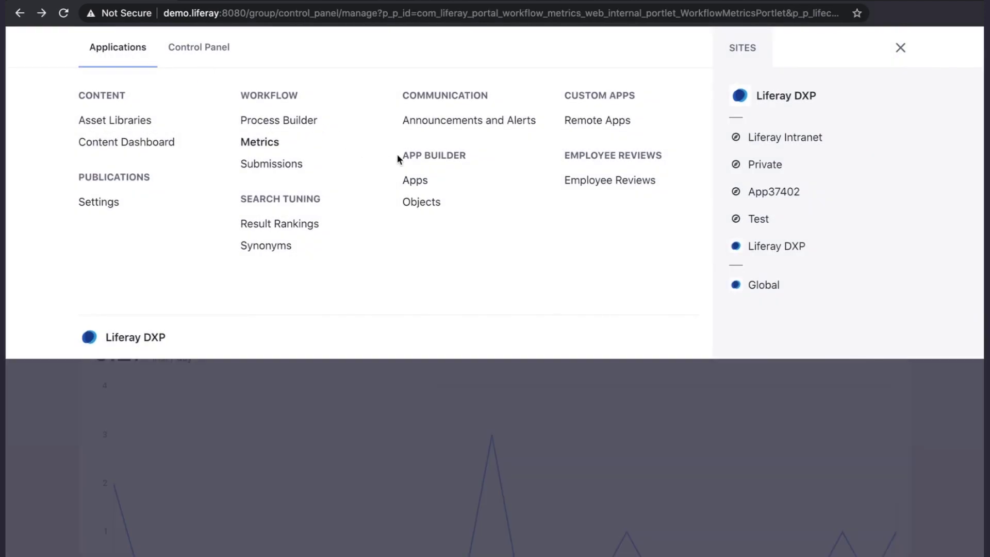
pyautogui.click(421, 203)
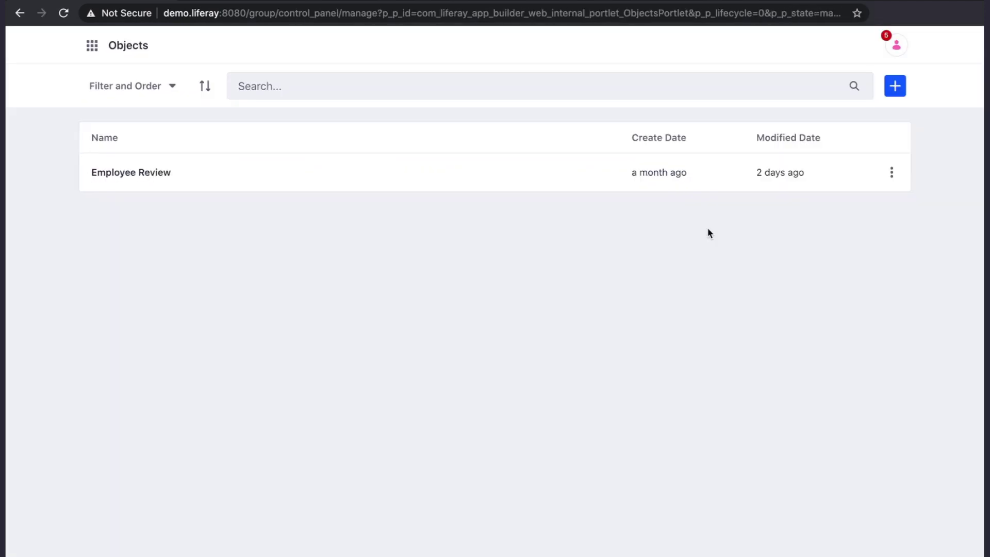
# Create a new Learning Employee Review object without auto-creating a form view
pyautogui.click(897, 87)
pyautogui.click(743, 197)
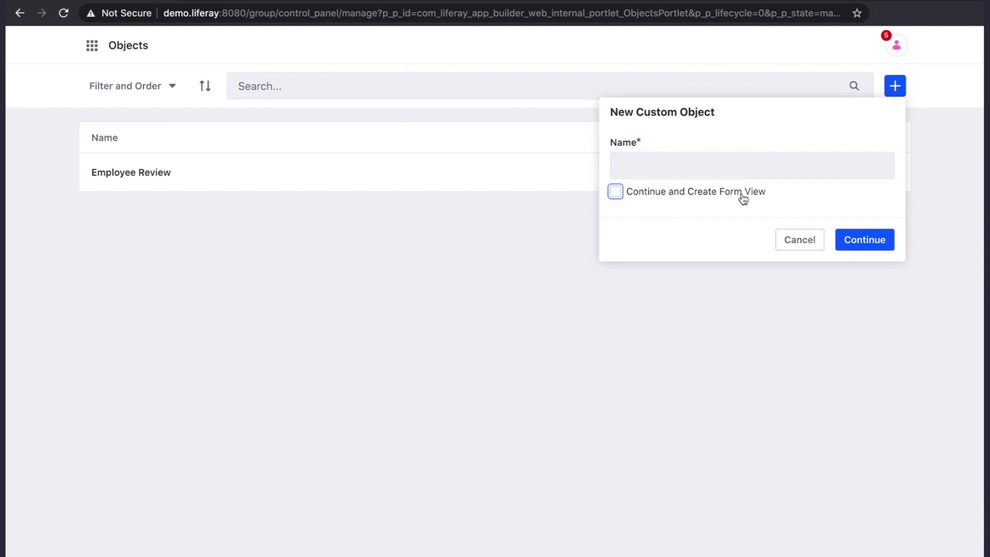
pyautogui.click(722, 168)
pyautogui.write('Learning Employee Review')
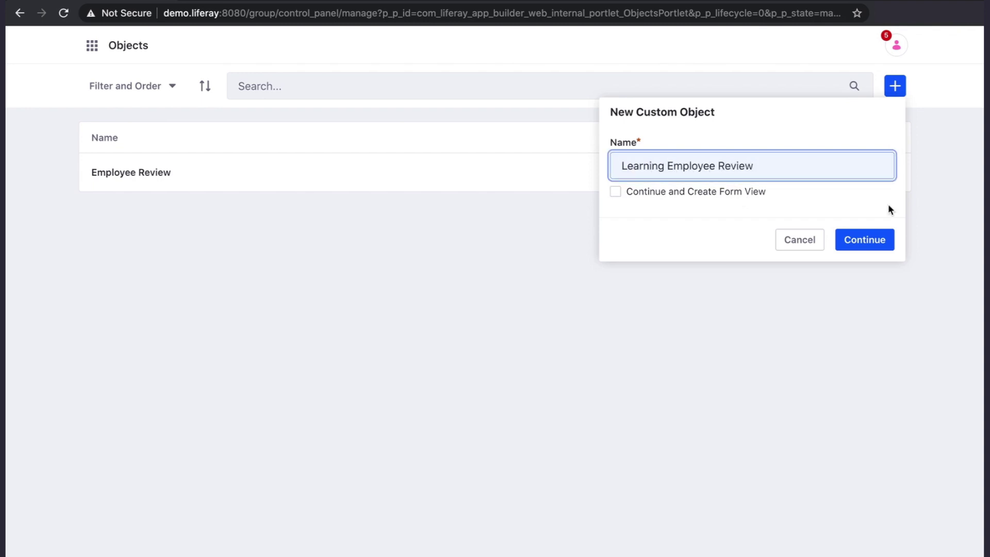
pyautogui.click(879, 241)
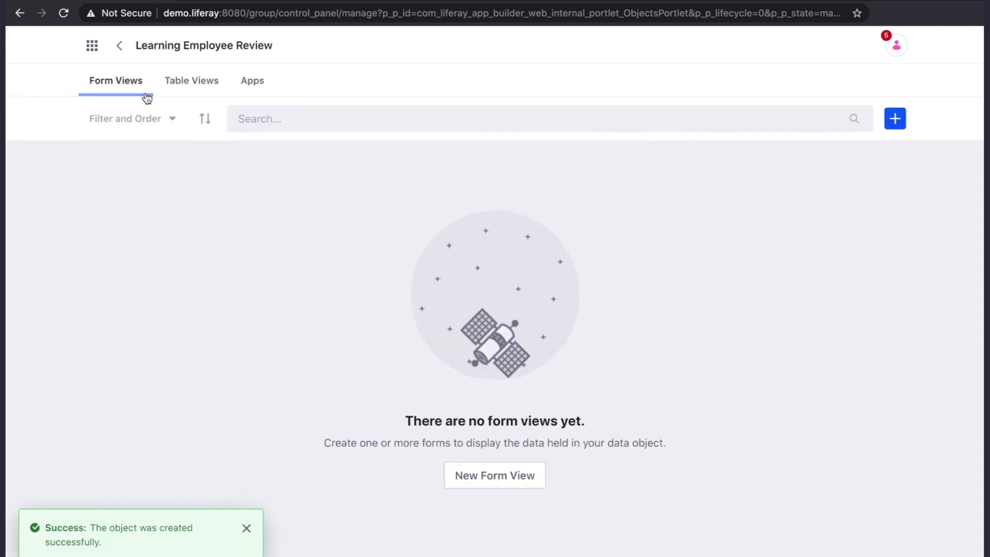
# Start a new form view titled 'Employee Self Review'
pyautogui.click(488, 481)
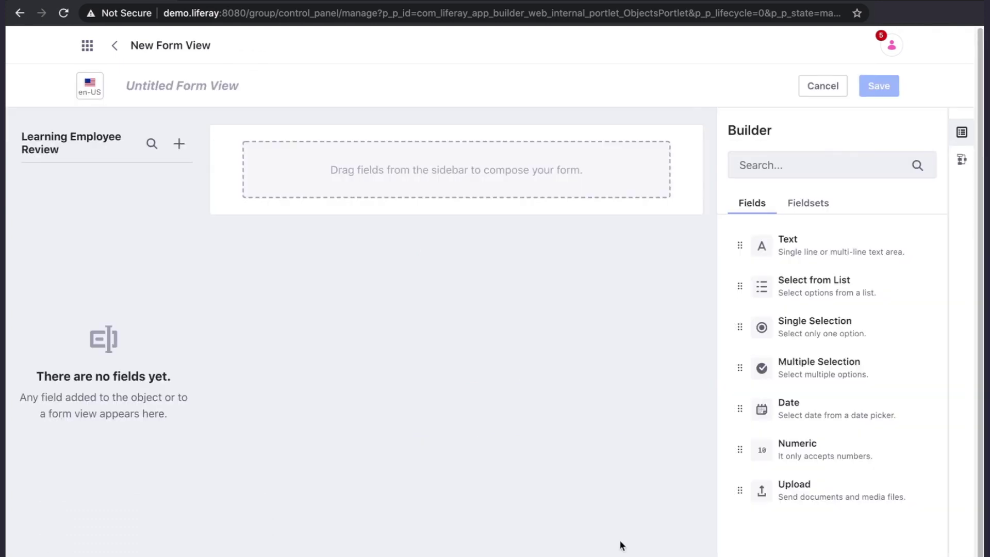
pyautogui.click(196, 89)
pyautogui.write('E')
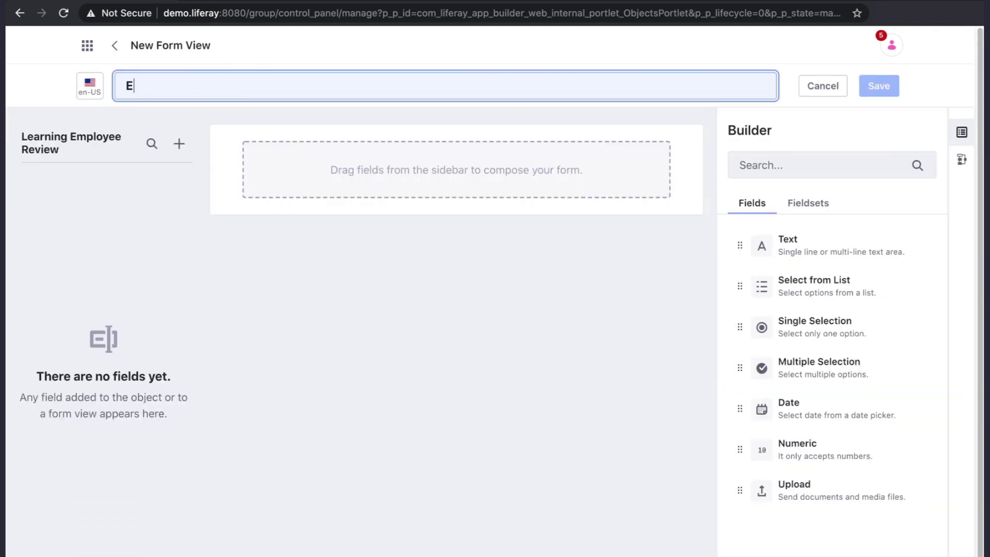
pyautogui.write('mployee Self R')
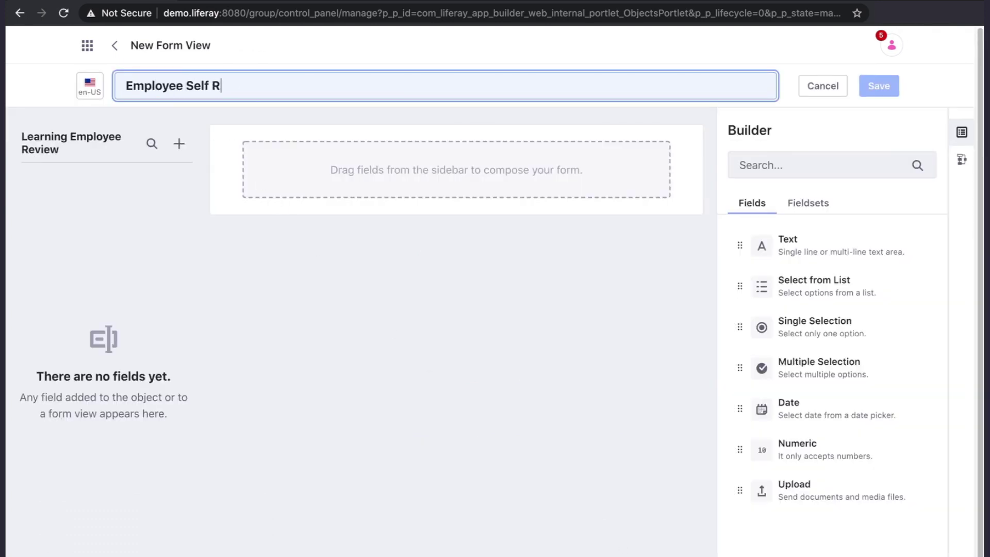
pyautogui.write('eview')
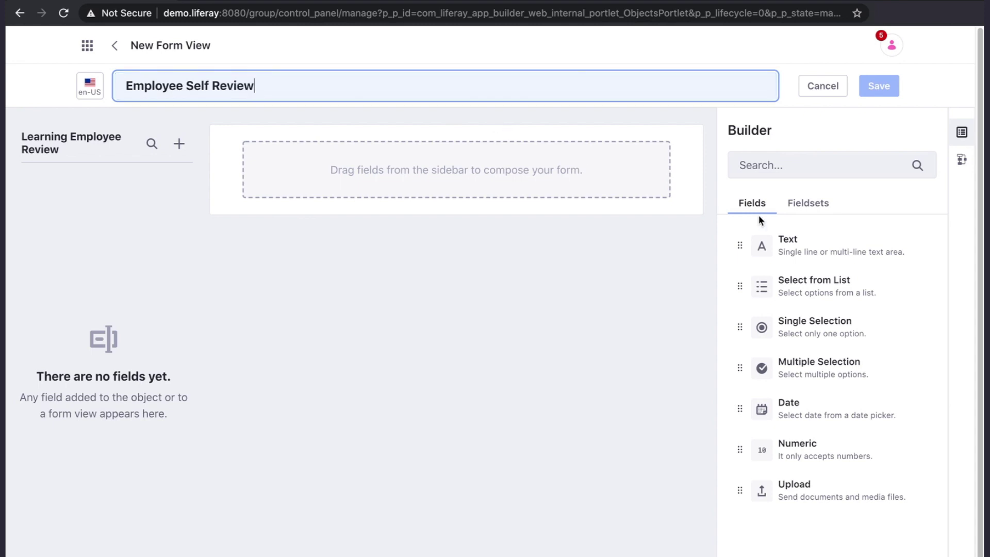
# Add required First Name and Last Name text fields side by side on one row
pyautogui.moveTo(799, 247); pyautogui.dragTo(577, 178)
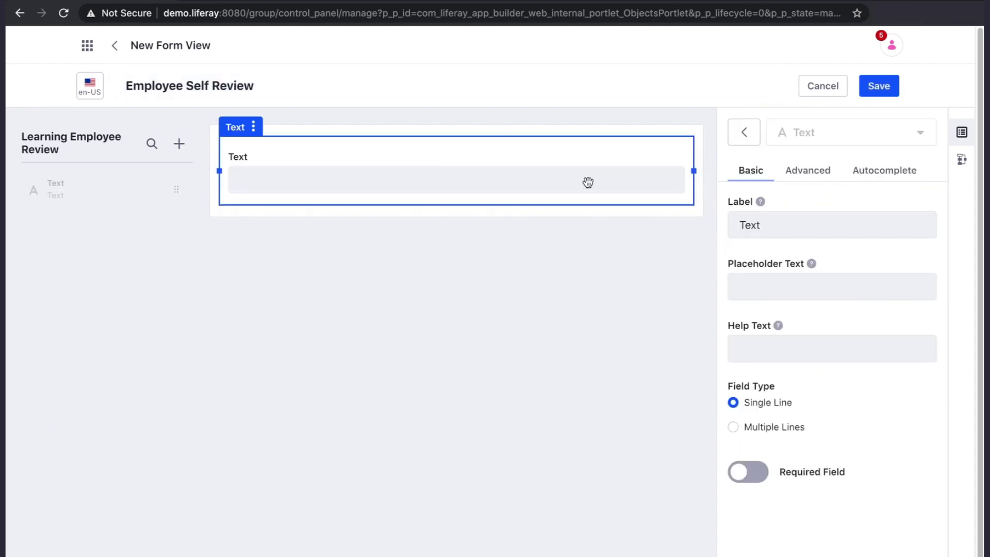
pyautogui.write('Fir')
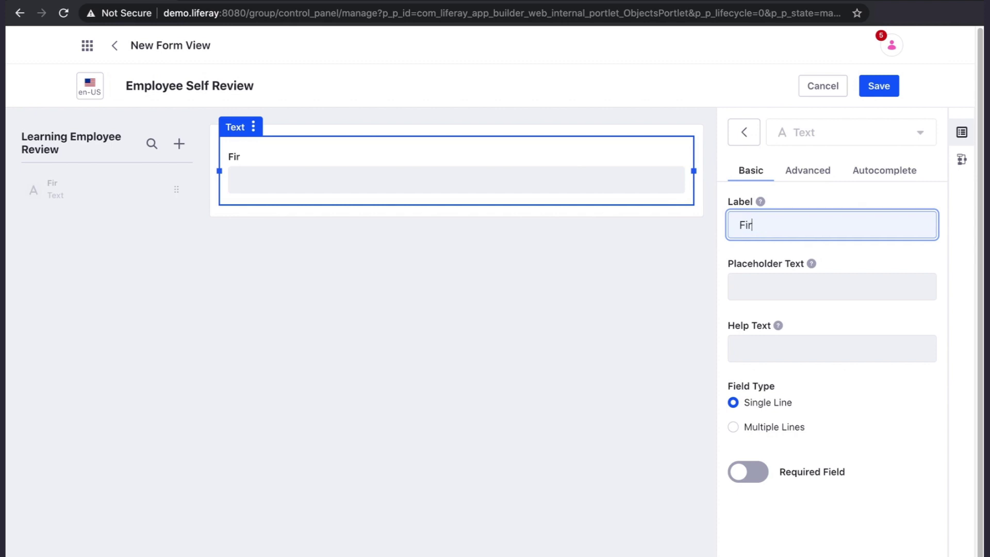
pyautogui.write('st Name')
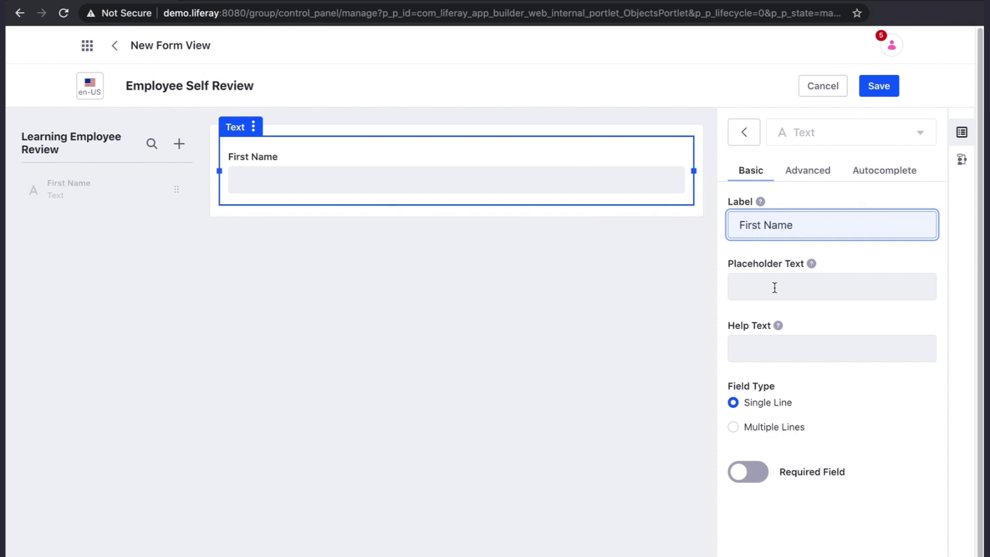
pyautogui.click(742, 472)
pyautogui.click(793, 181)
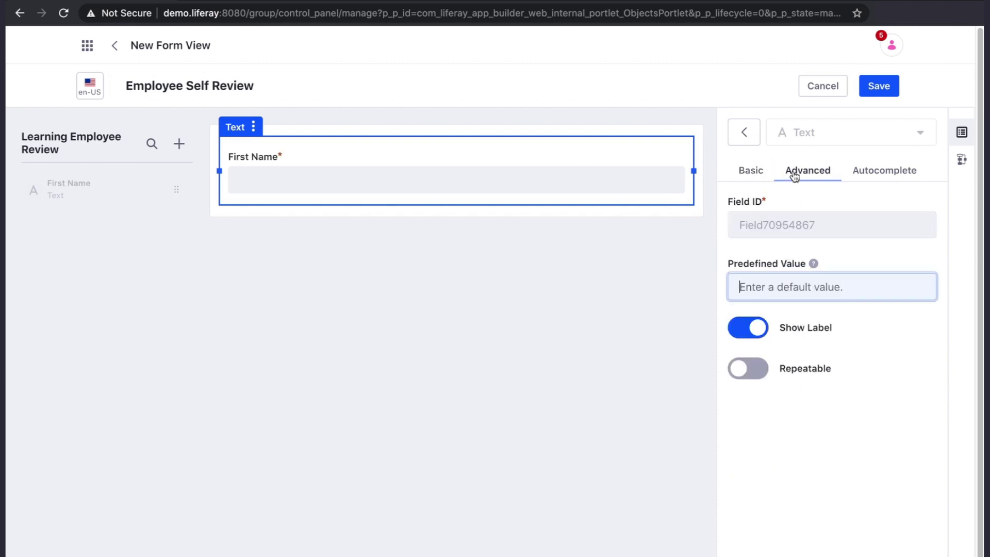
pyautogui.click(880, 178)
pyautogui.click(752, 202)
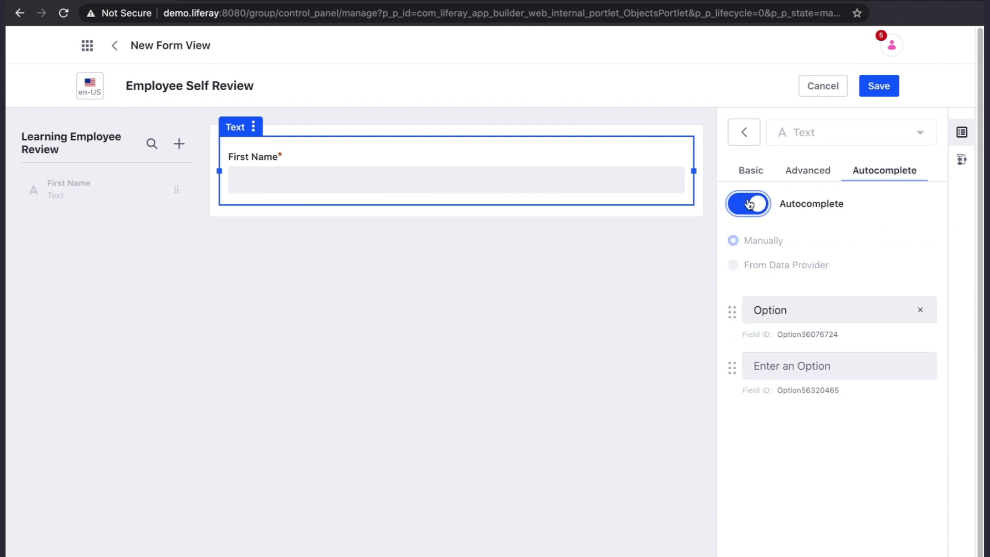
pyautogui.click(749, 204)
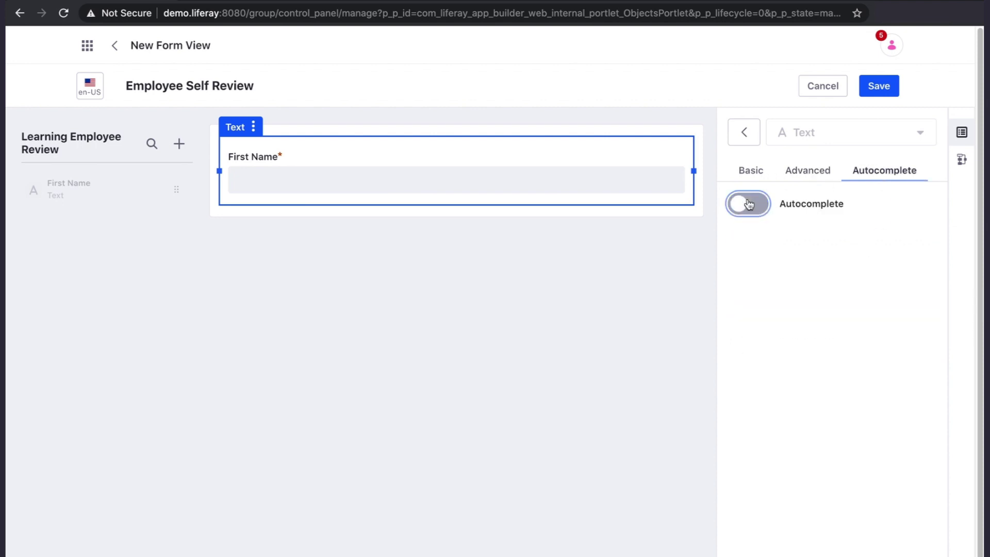
pyautogui.moveTo(686, 176); pyautogui.dragTo(440, 175)
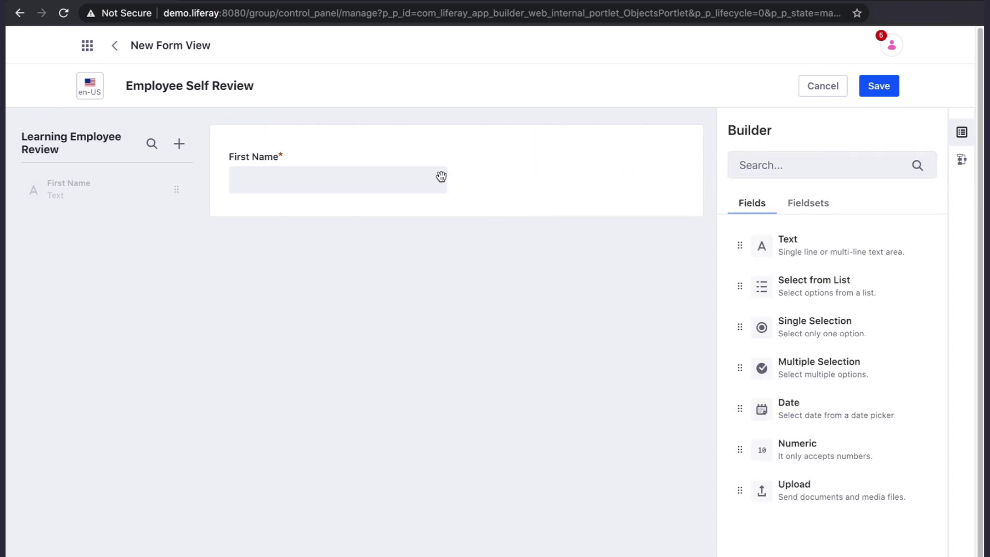
pyautogui.moveTo(811, 254); pyautogui.dragTo(572, 178)
pyautogui.write('Last Name')
pyautogui.click(747, 471)
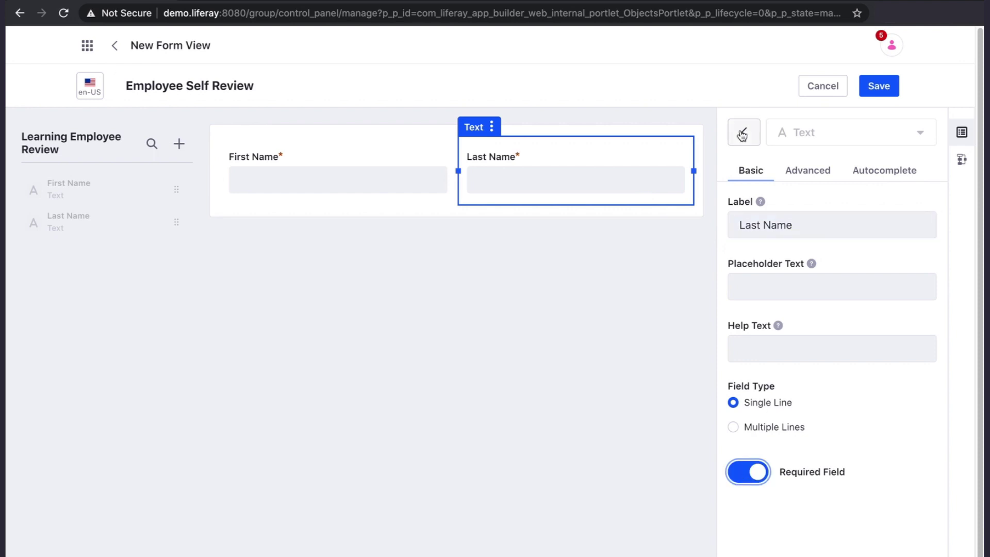
# Add a required Department list field with Engineering and Sales options
pyautogui.click(744, 132)
pyautogui.moveTo(813, 286); pyautogui.dragTo(515, 229)
pyautogui.write('Department')
pyautogui.click(742, 330)
pyautogui.click(825, 441)
pyautogui.write('Engineering')
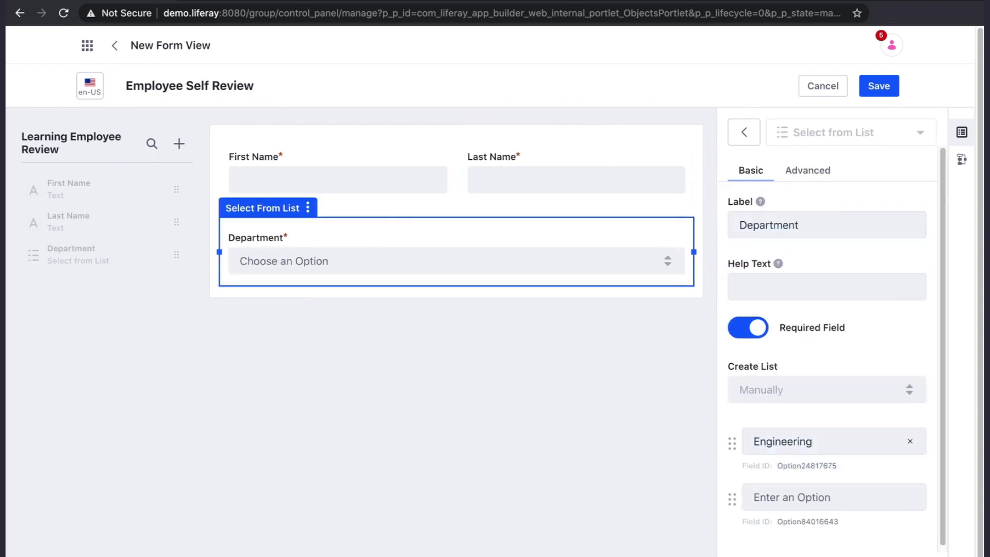
pyautogui.press('Tab')
pyautogui.write('Sales')
# Add a required Performance single-selection field with numeric rating options 1 through 4
pyautogui.click(744, 131)
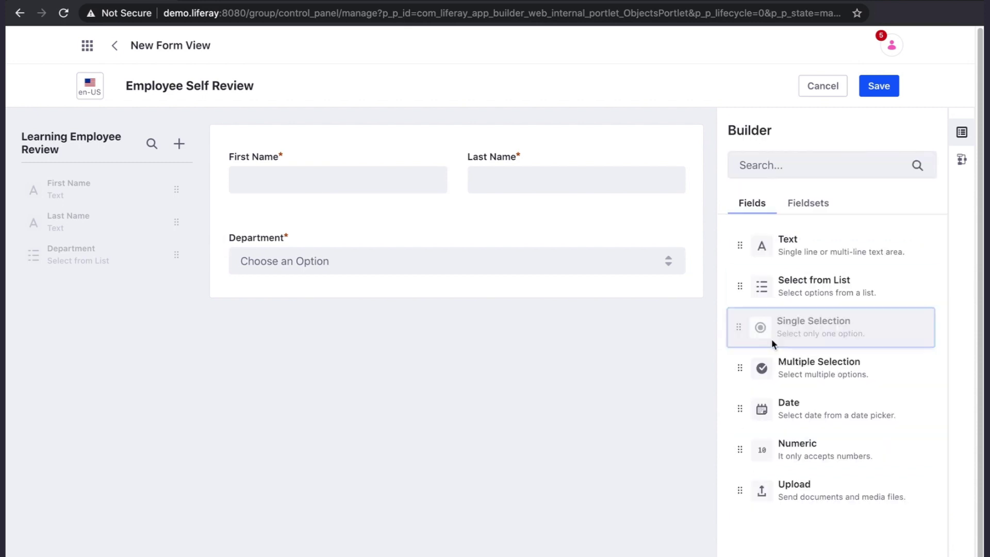
pyautogui.moveTo(773, 340); pyautogui.dragTo(590, 293)
pyautogui.write('Performance')
pyautogui.click(748, 328)
pyautogui.click(824, 399)
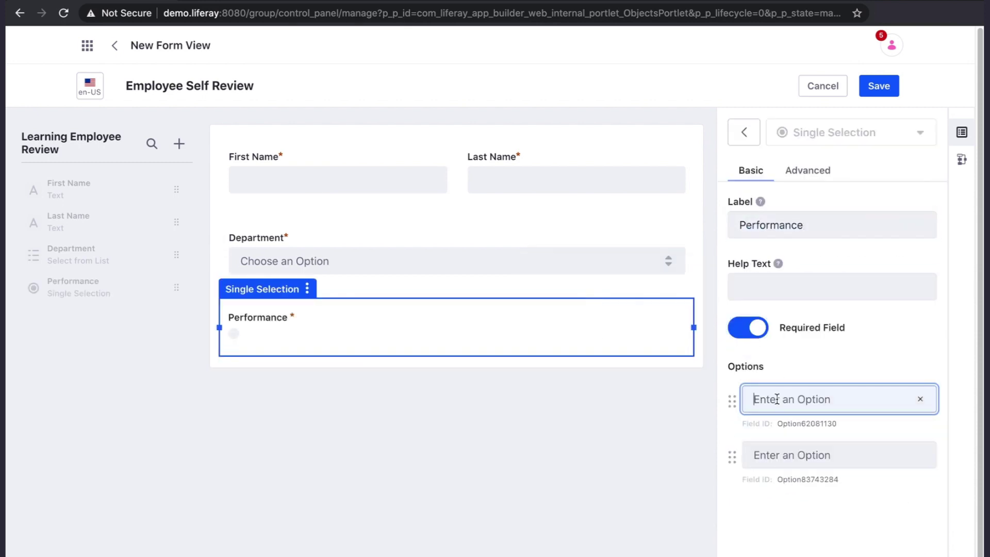
pyautogui.write('1\t2\t3\t4\t4')
pyautogui.click(617, 547)
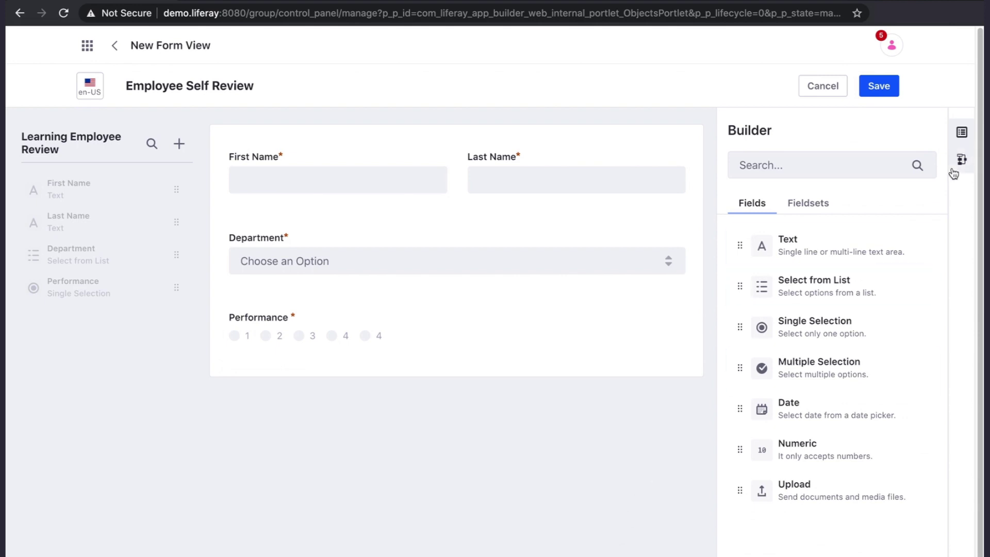
# Explore a new rule's If conditions and Do actions in the Rules panel, then cancel it
pyautogui.click(959, 166)
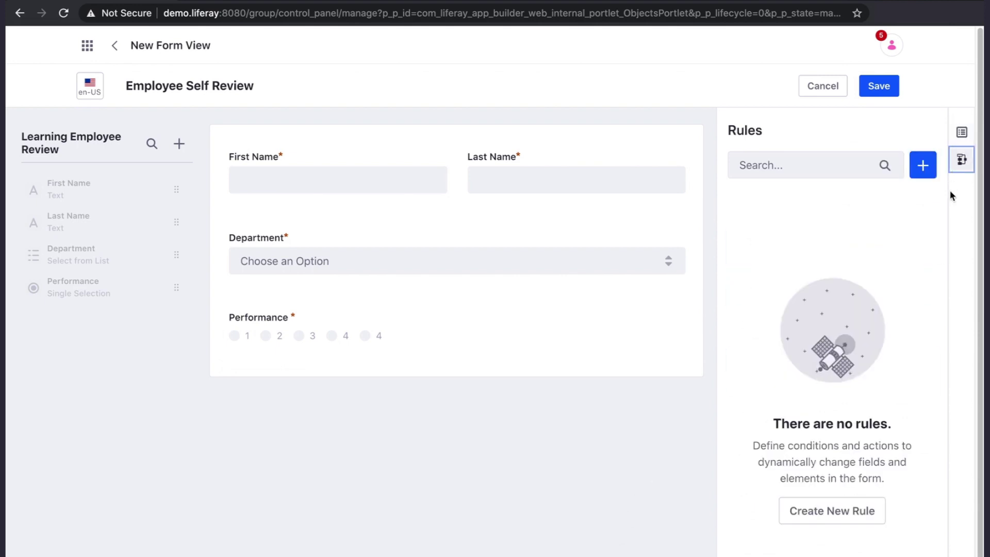
pyautogui.click(850, 509)
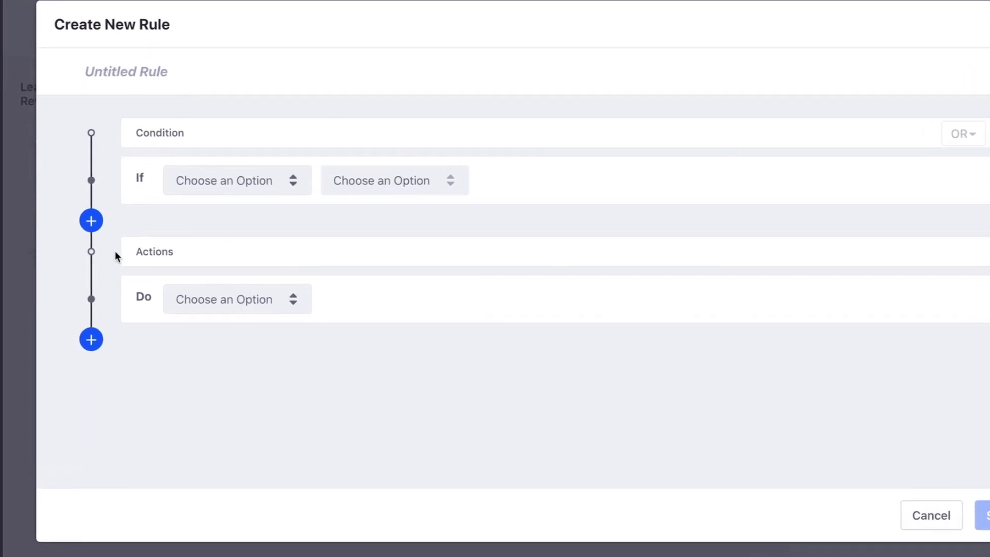
pyautogui.click(231, 179)
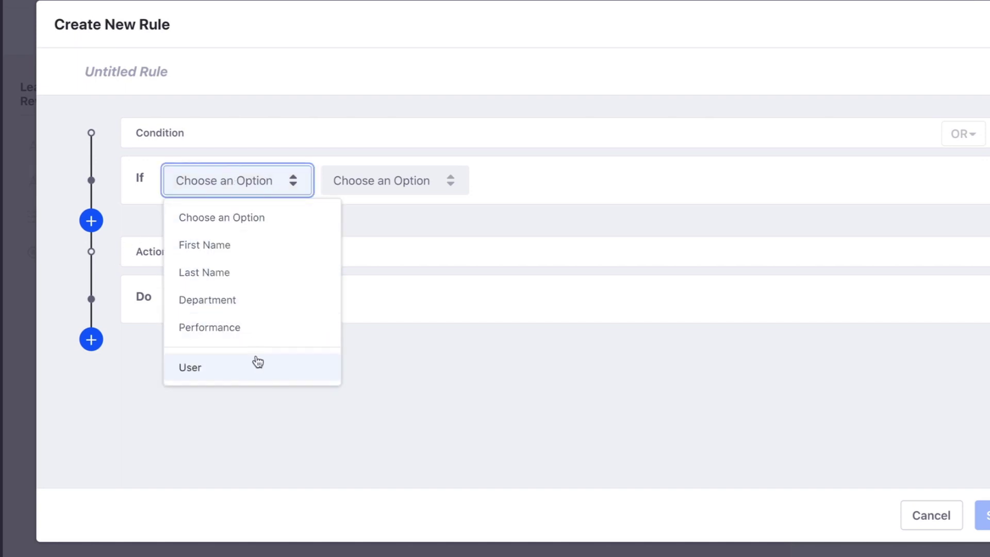
pyautogui.click(250, 410)
pyautogui.click(221, 302)
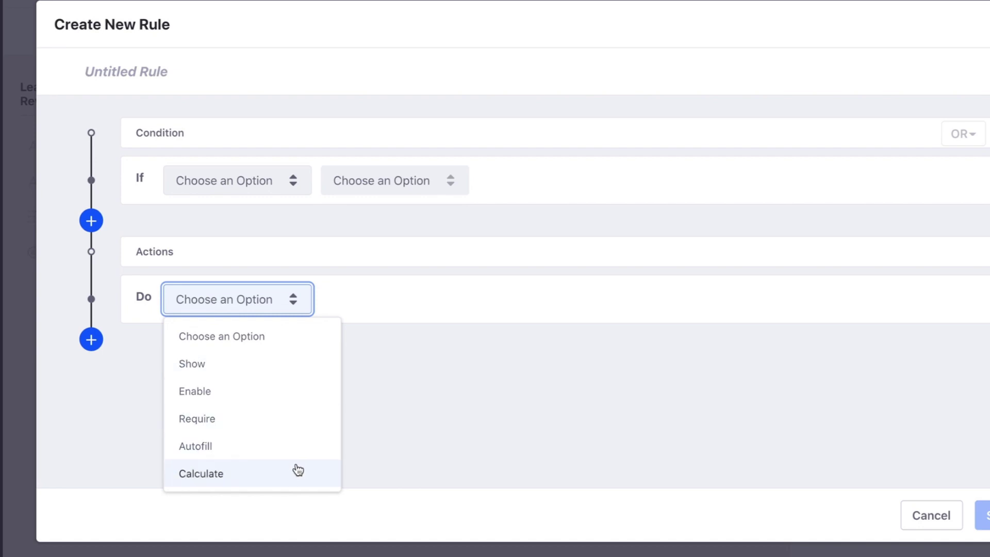
pyautogui.click(381, 439)
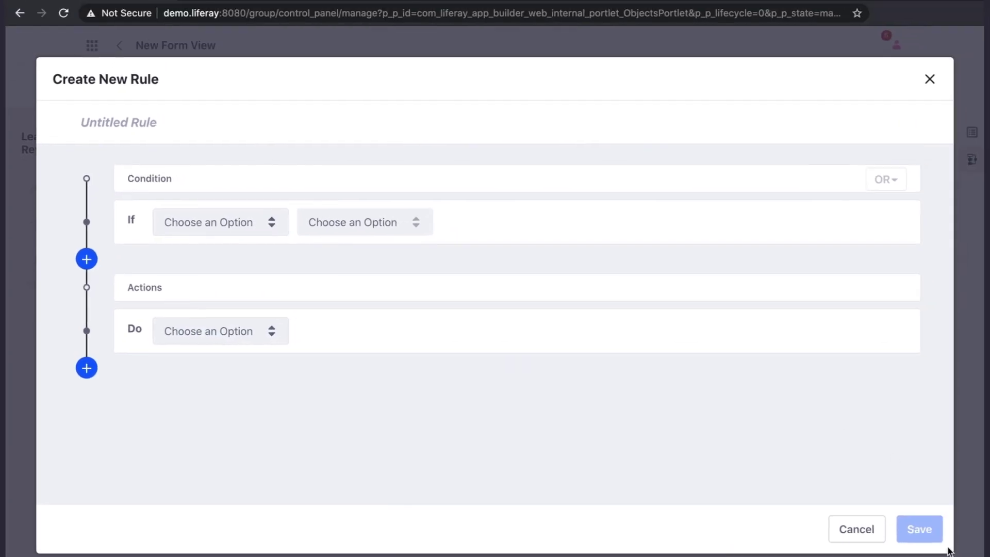
pyautogui.click(876, 538)
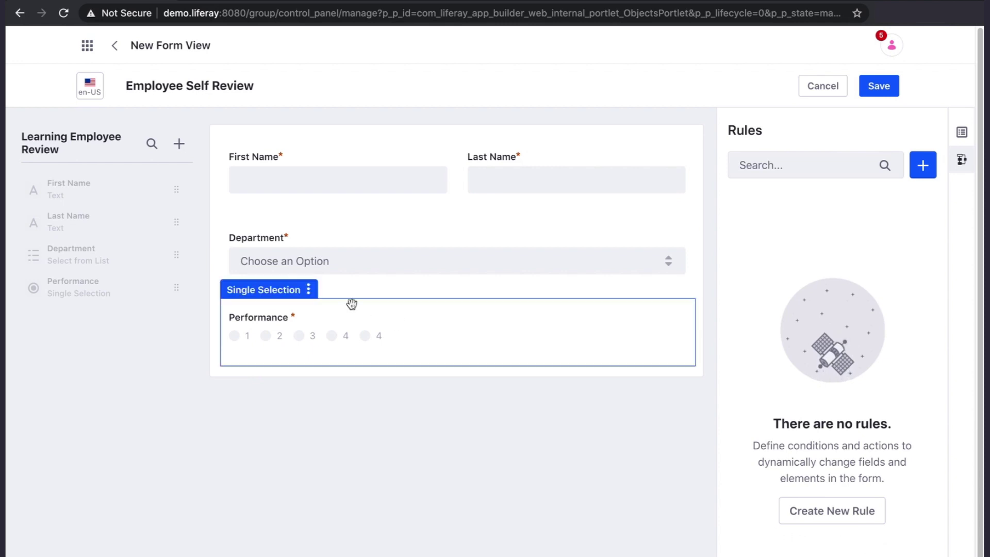
# Check the form's language list and save the Employee Self Review form view
pyautogui.click(89, 86)
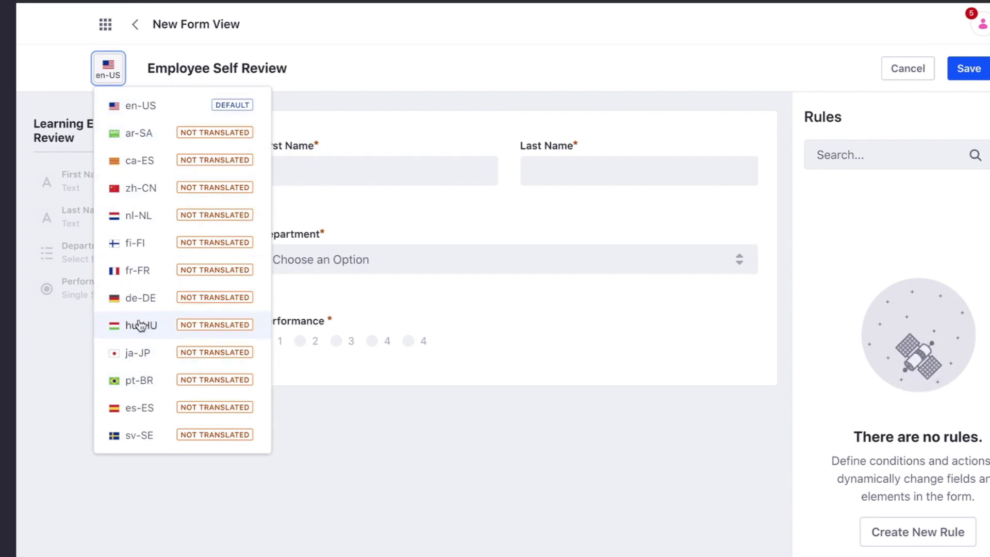
pyautogui.click(105, 82)
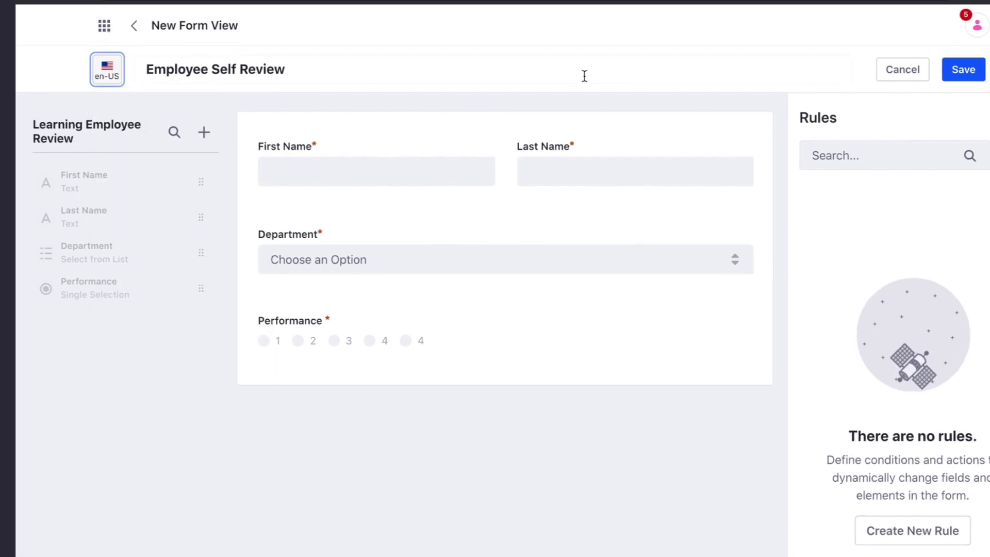
pyautogui.click(968, 78)
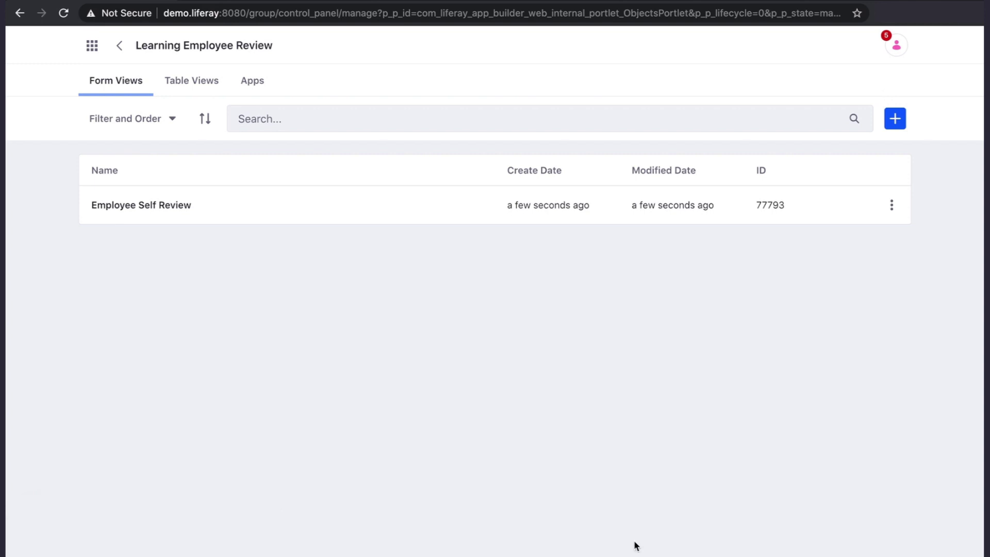
pyautogui.click(893, 124)
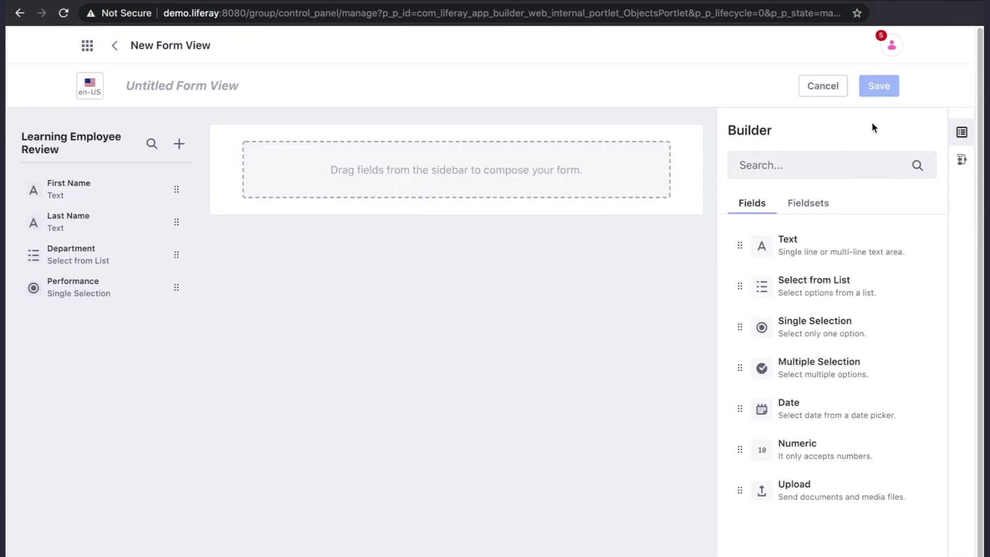
# Title the view Manager Review and replace Performance with a relabeled 'Performance (Manager Review)' copy
pyautogui.click(311, 79)
pyautogui.write('Mana')
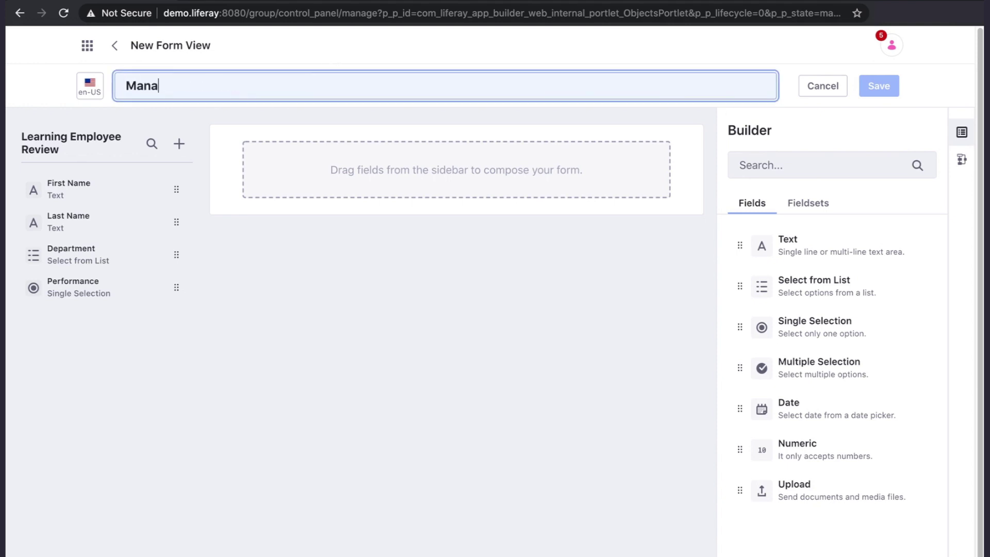
pyautogui.write('ger Review')
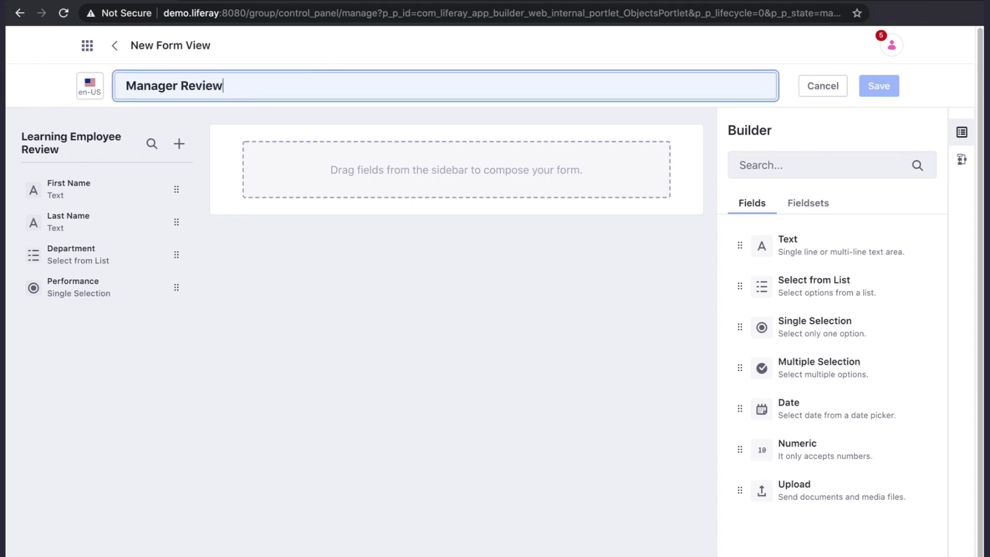
pyautogui.click(71, 173)
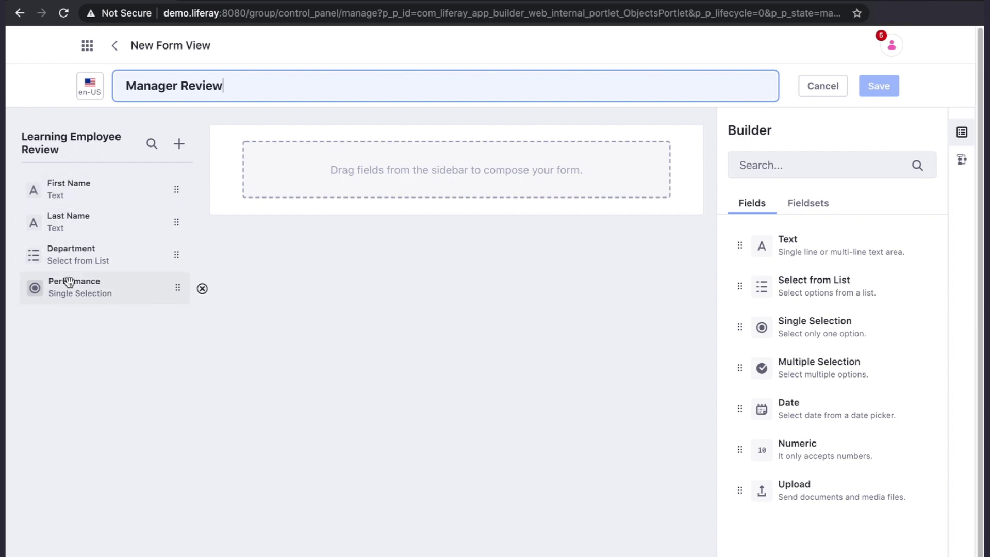
pyautogui.moveTo(68, 281); pyautogui.dragTo(348, 175)
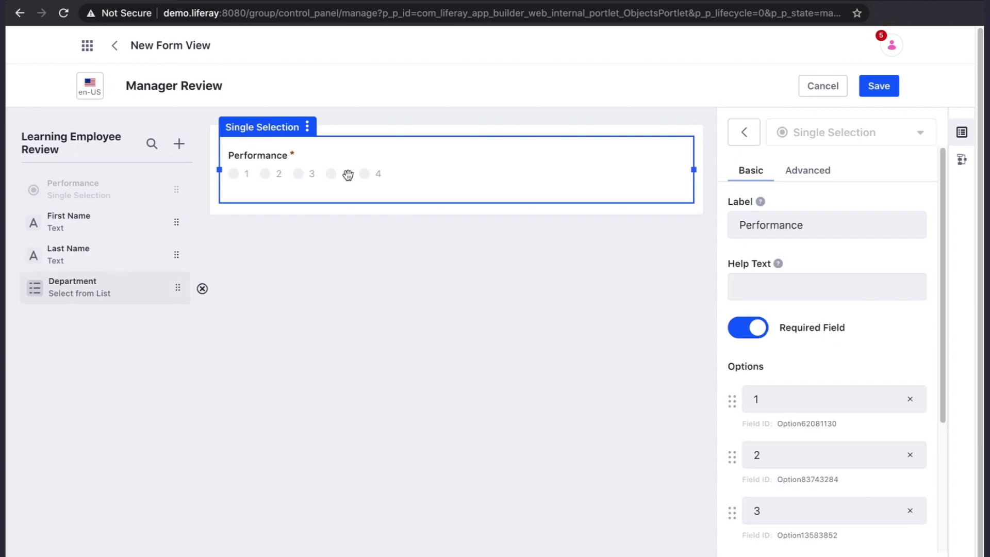
pyautogui.click(308, 129)
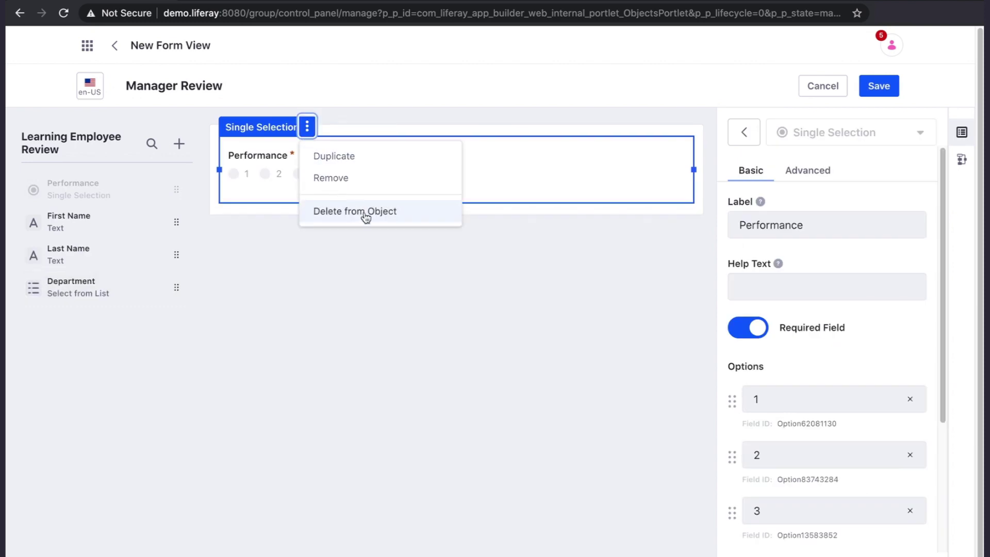
pyautogui.click(353, 161)
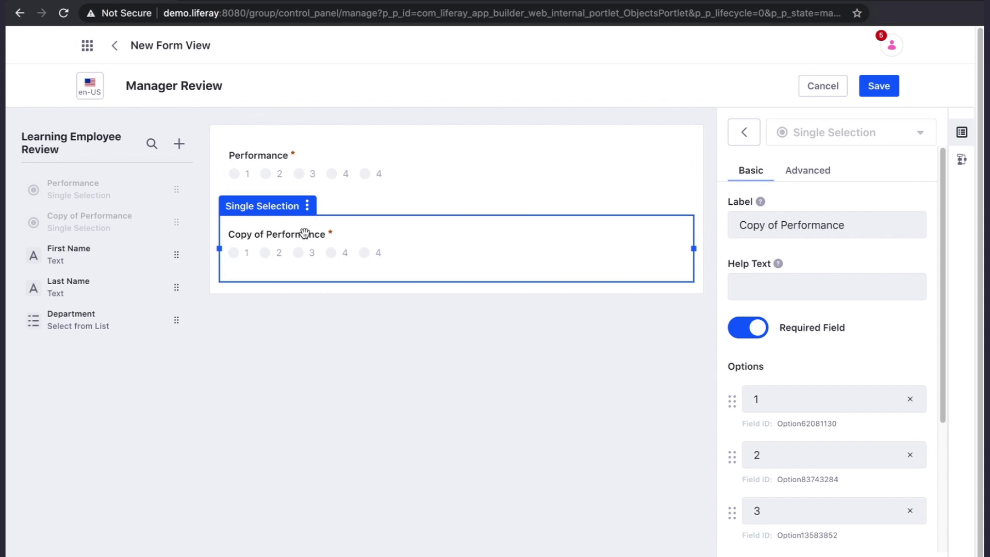
pyautogui.click(308, 128)
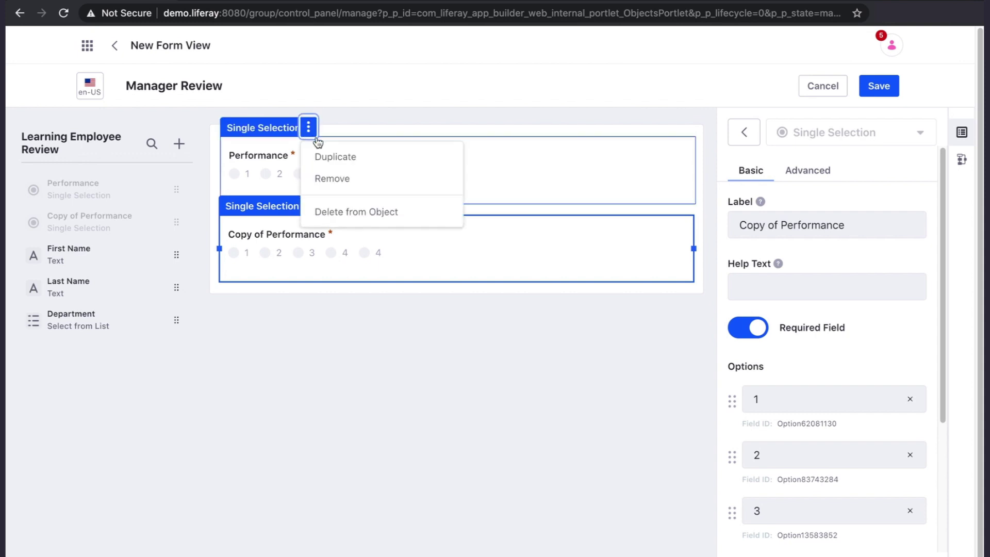
pyautogui.click(356, 180)
pyautogui.click(353, 155)
pyautogui.moveTo(739, 225); pyautogui.dragTo(781, 225)
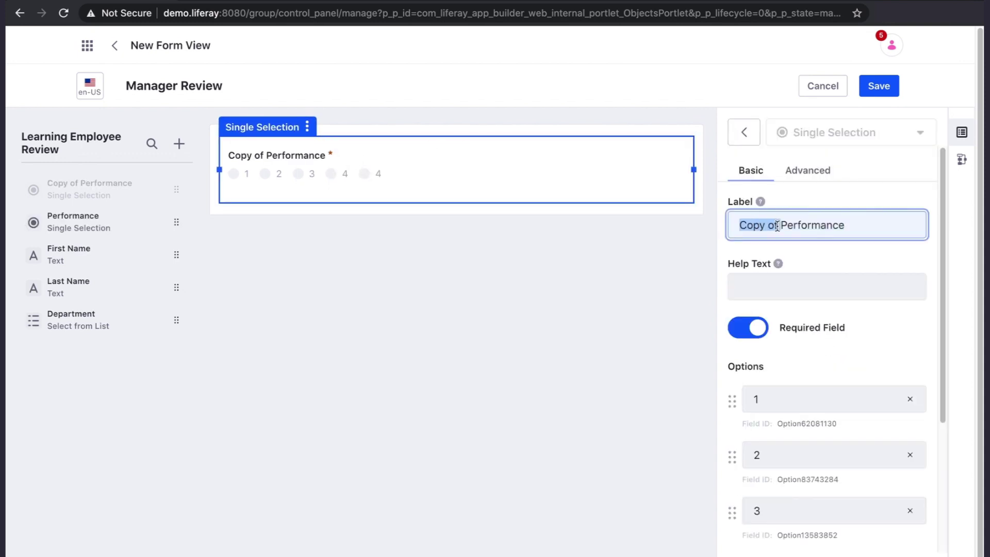
pyautogui.press('BackSpace')
pyautogui.press('End')
pyautogui.write('(Manager Review)')
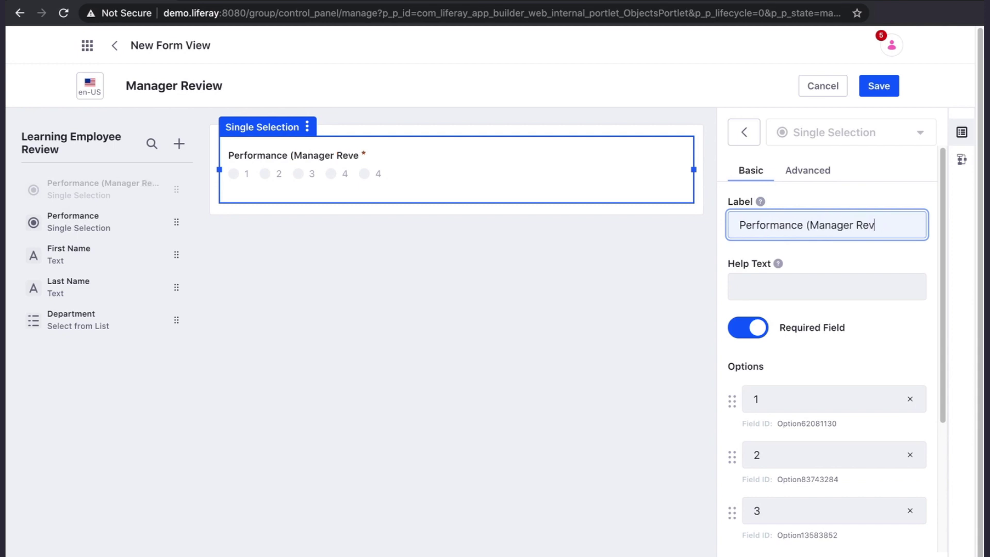
# Add a Manager Comments text field and save the Manager Review view
pyautogui.click(743, 133)
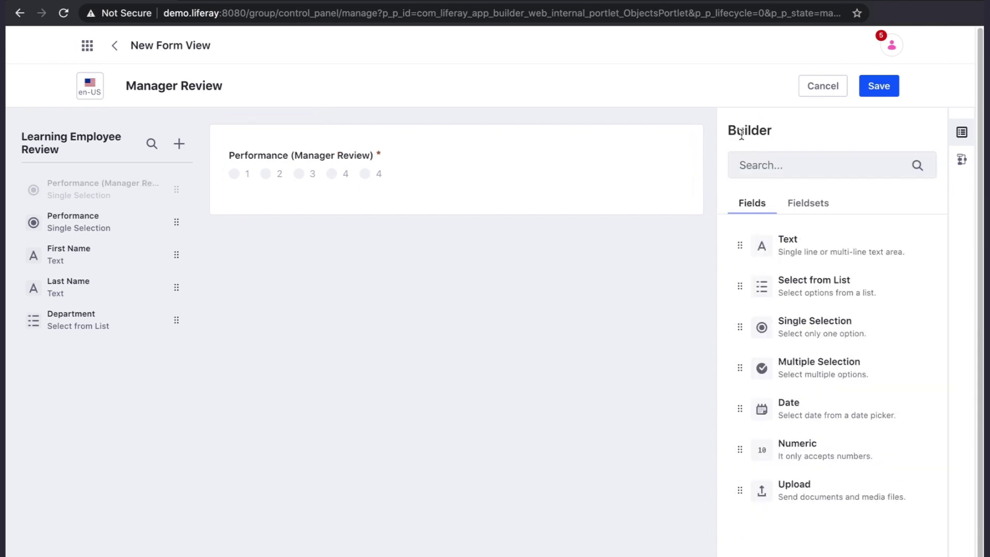
pyautogui.moveTo(793, 237); pyautogui.dragTo(480, 208)
pyautogui.write('Manager Comments')
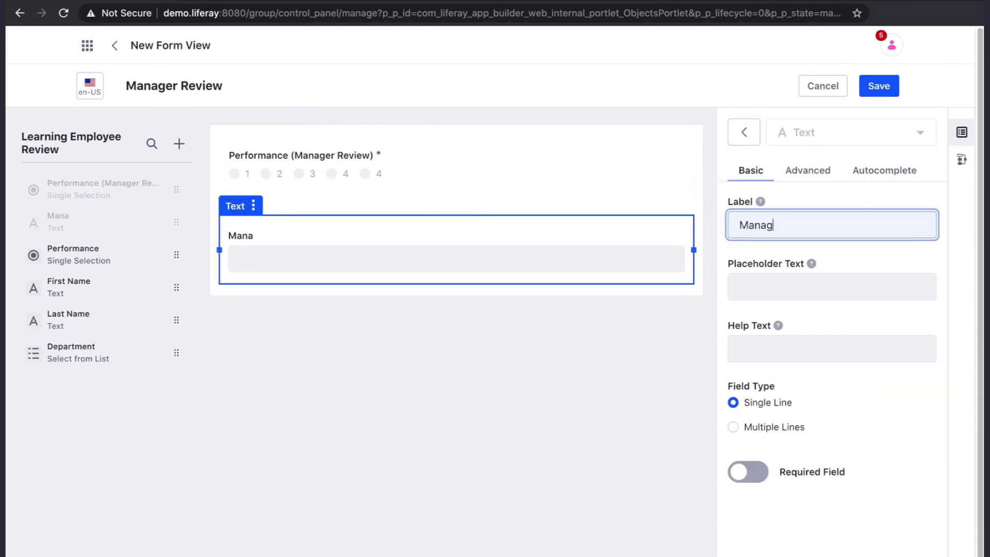
pyautogui.click(564, 128)
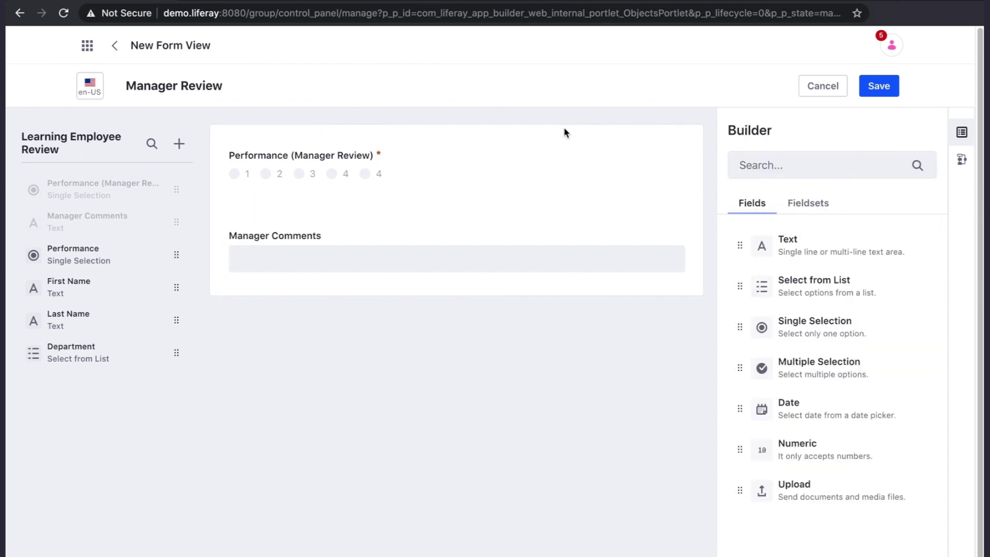
pyautogui.click(879, 86)
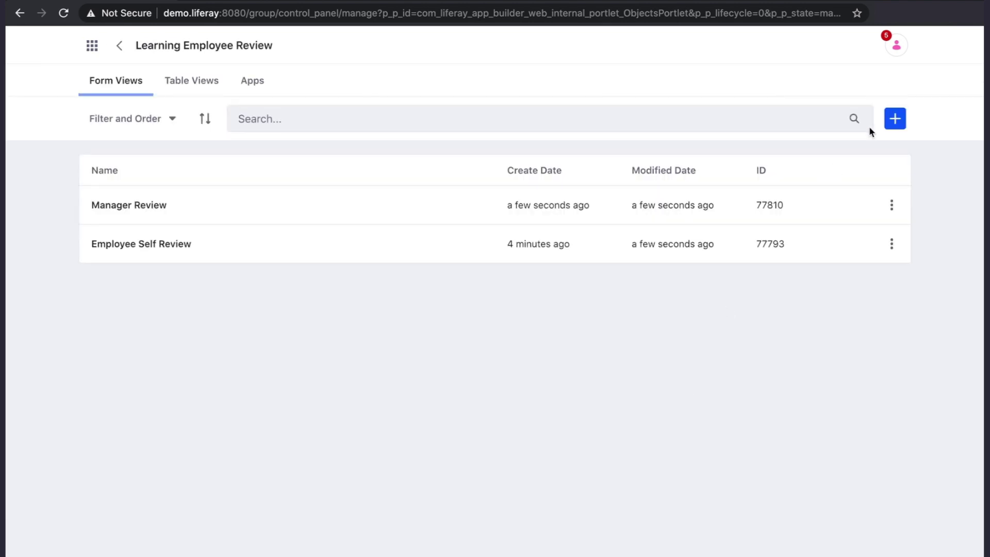
# Build and save an HR Review view with a multi-line HR Comments text field
pyautogui.click(893, 117)
pyautogui.write('HR Review')
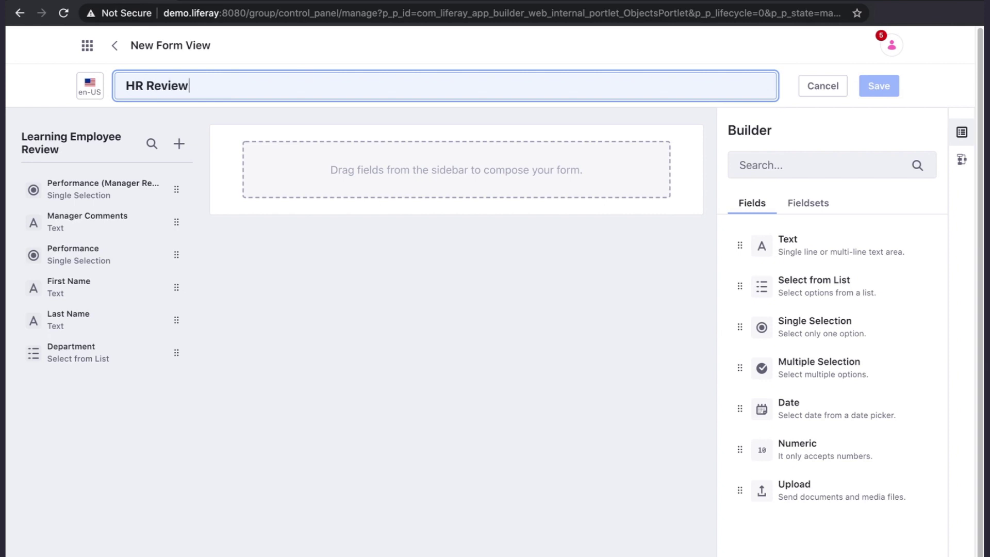
pyautogui.moveTo(799, 242); pyautogui.dragTo(595, 191)
pyautogui.click(732, 427)
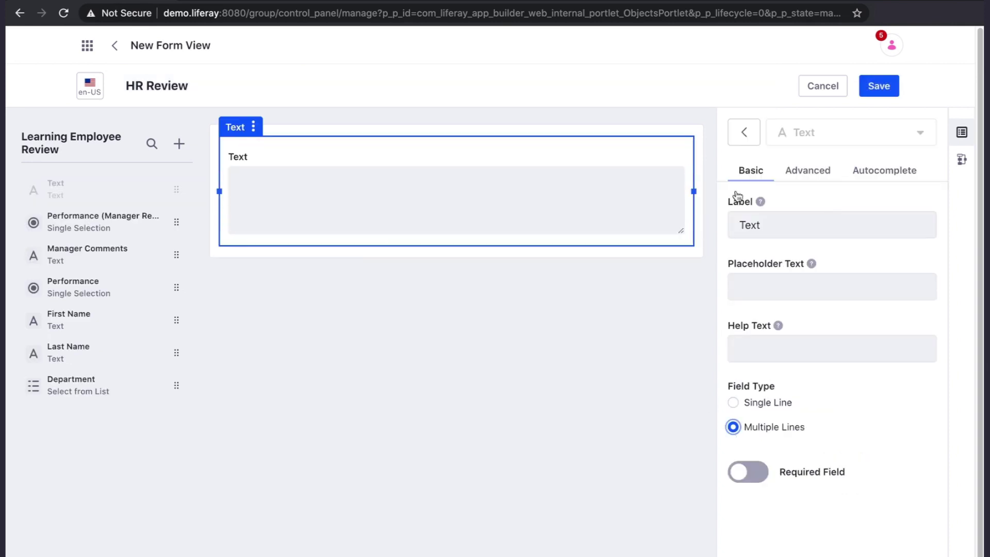
pyautogui.doubleClick(749, 225)
pyautogui.write('HR Comments')
pyautogui.click(878, 86)
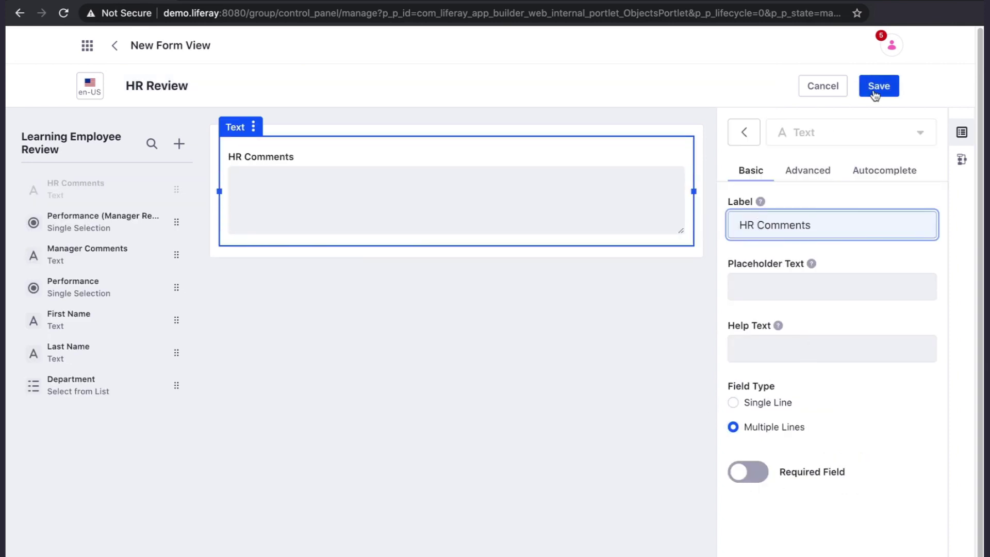
pyautogui.click(192, 81)
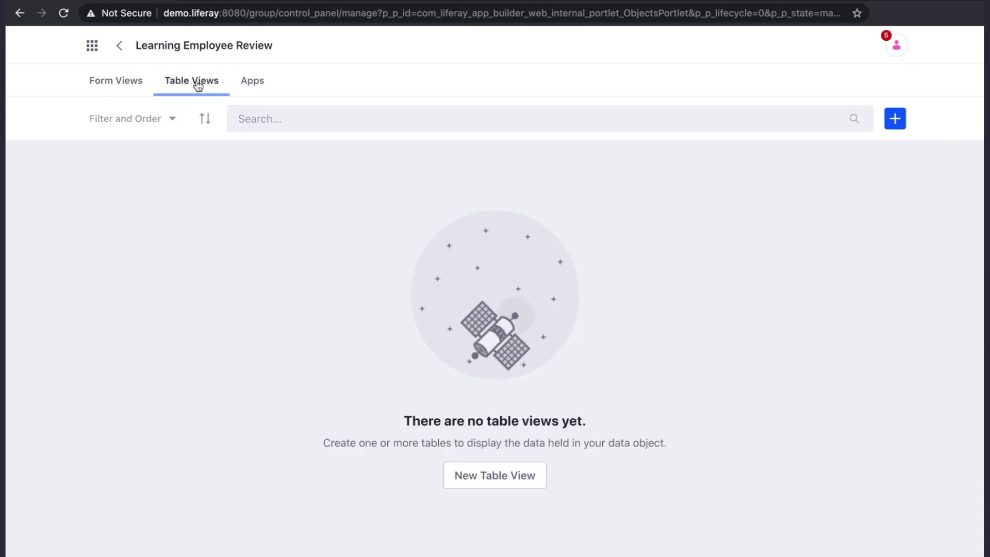
# Create the Employee Reviews table view with First Name, Last Name and Department columns
pyautogui.click(514, 481)
pyautogui.click(192, 85)
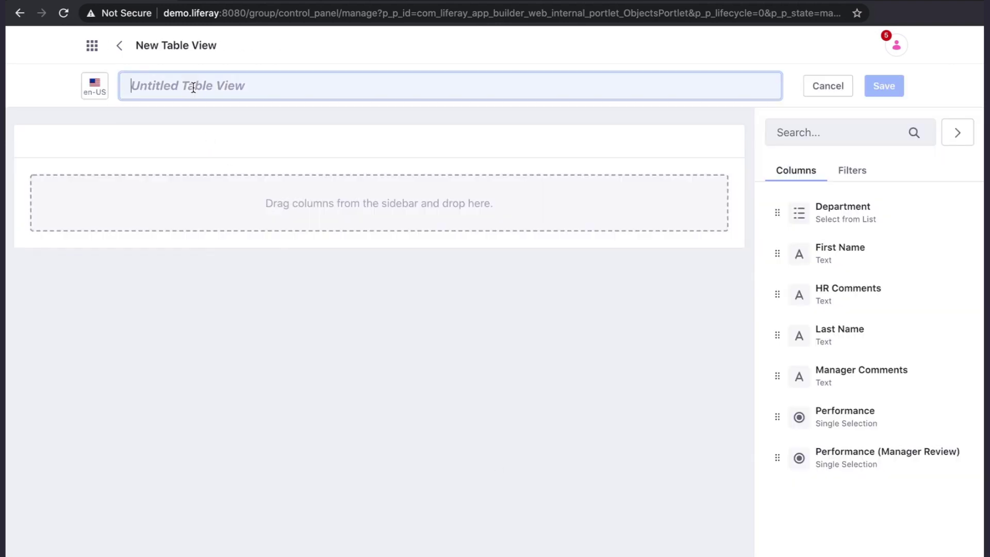
pyautogui.write('Employee Reviews')
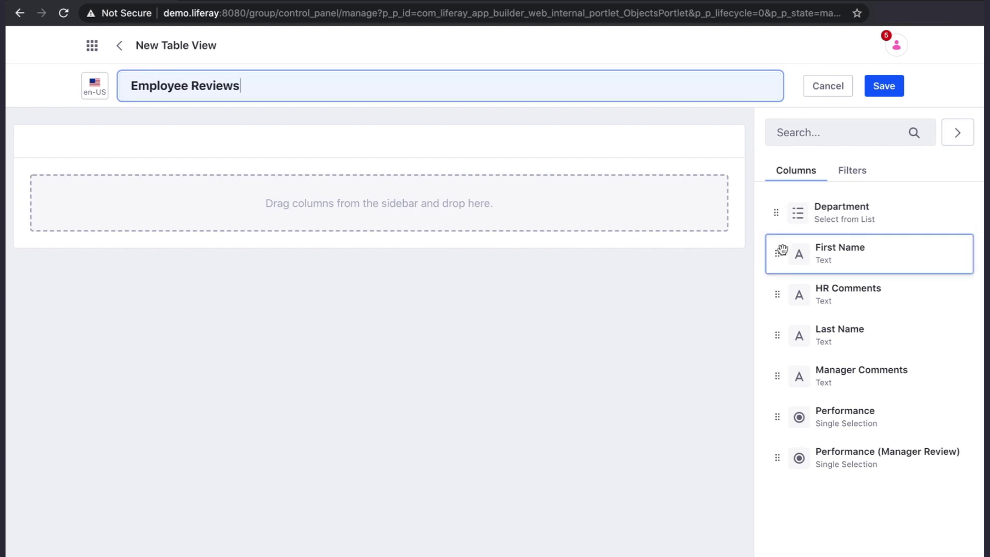
pyautogui.moveTo(804, 254); pyautogui.dragTo(594, 213)
pyautogui.moveTo(837, 332); pyautogui.dragTo(634, 238)
pyautogui.moveTo(829, 212); pyautogui.dragTo(703, 164)
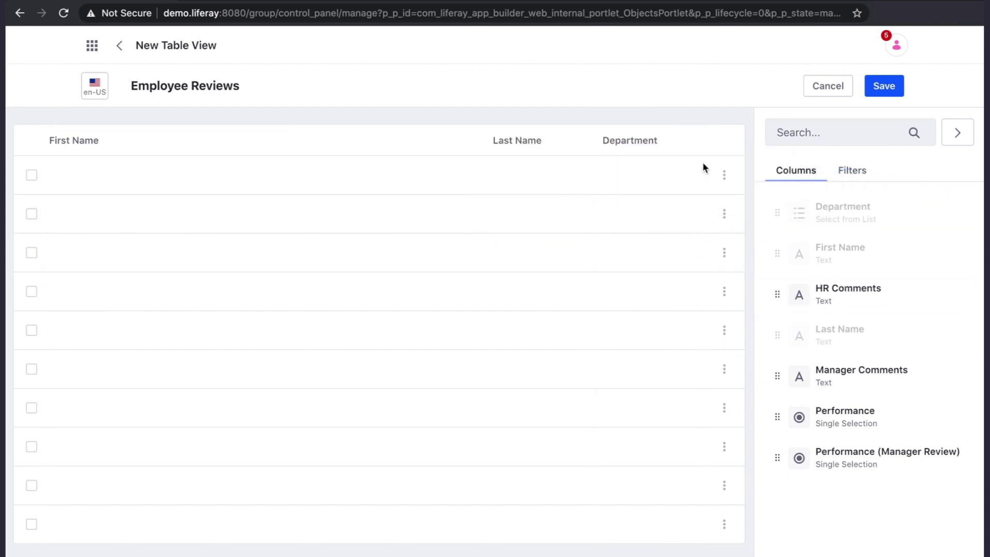
# Try an Engineering filter on Department, remove it, and save the table view
pyautogui.click(853, 172)
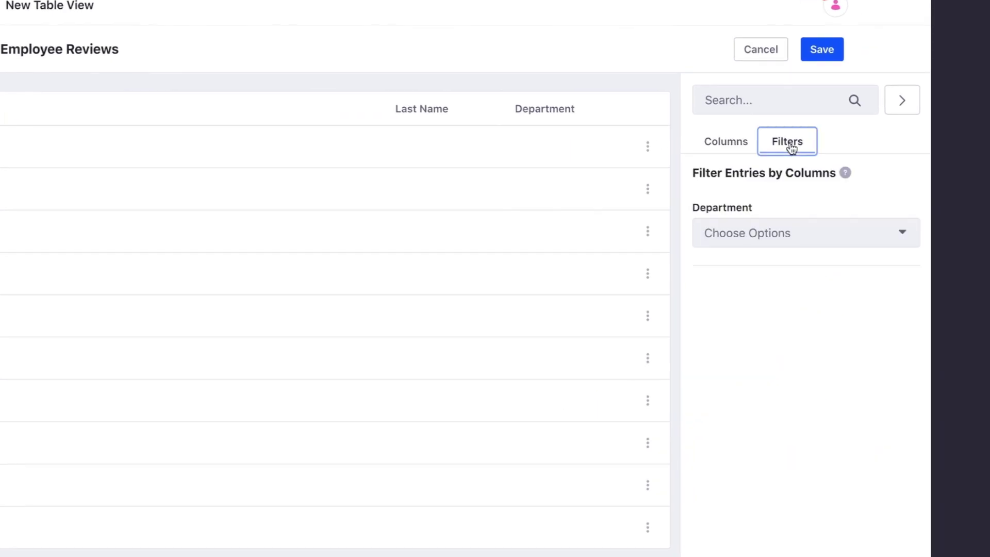
pyautogui.click(785, 240)
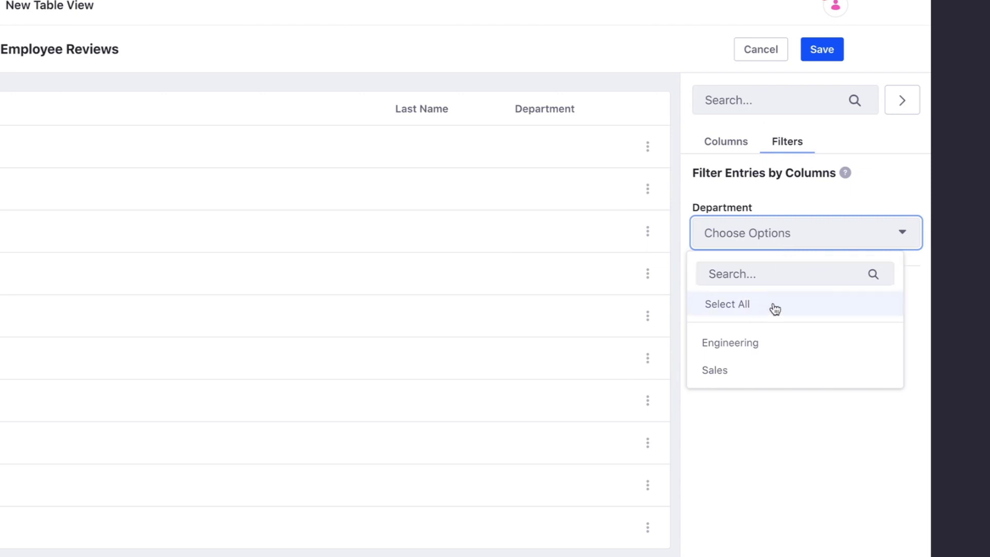
pyautogui.click(774, 341)
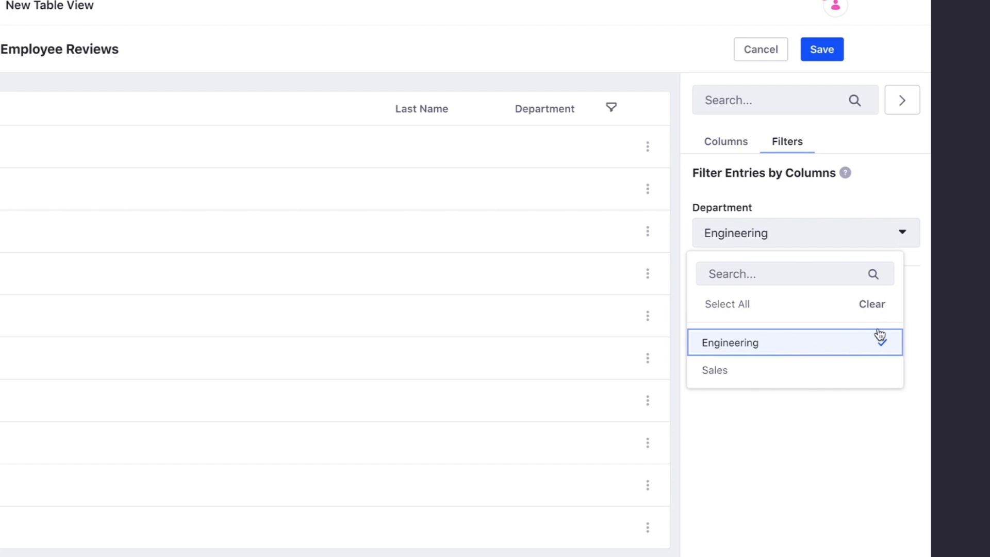
pyautogui.click(875, 309)
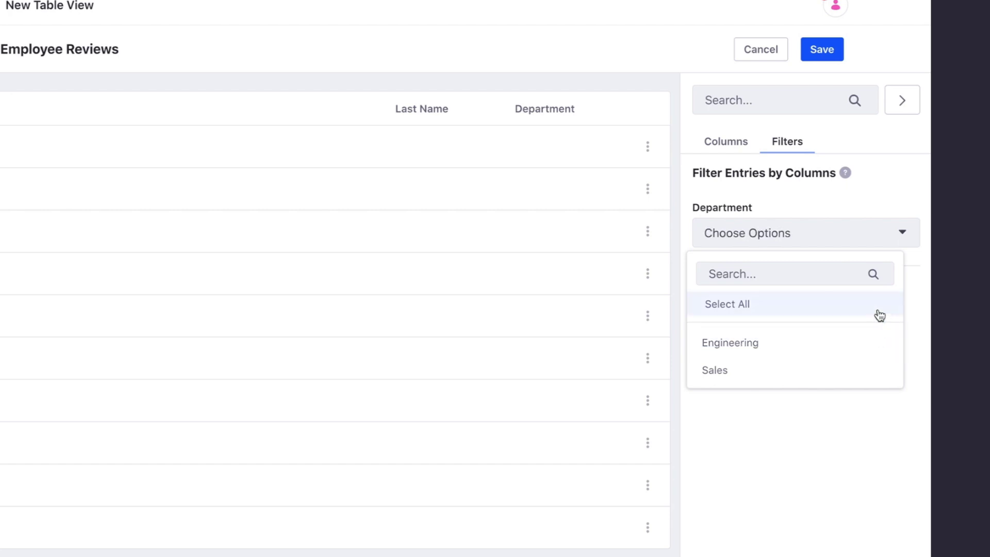
pyautogui.click(922, 275)
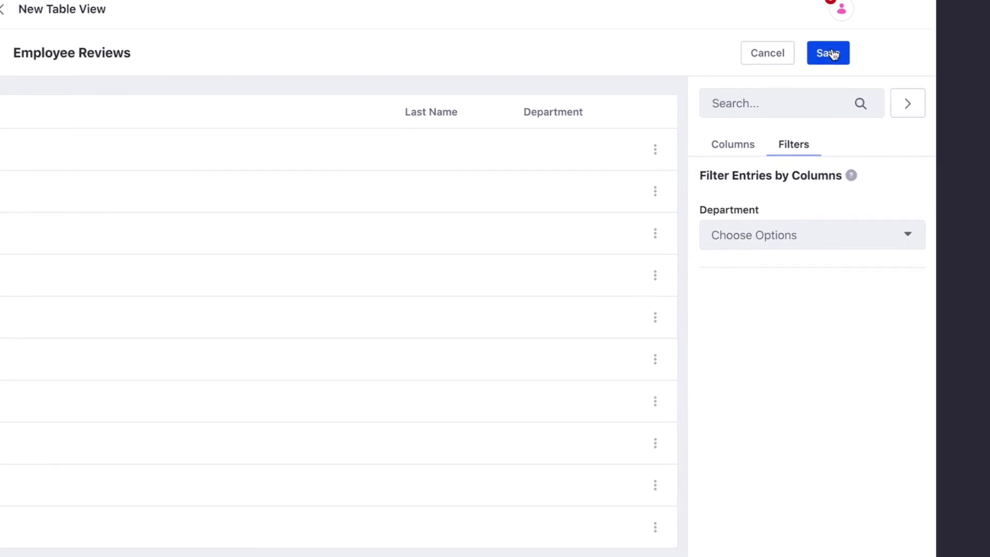
pyautogui.click(830, 53)
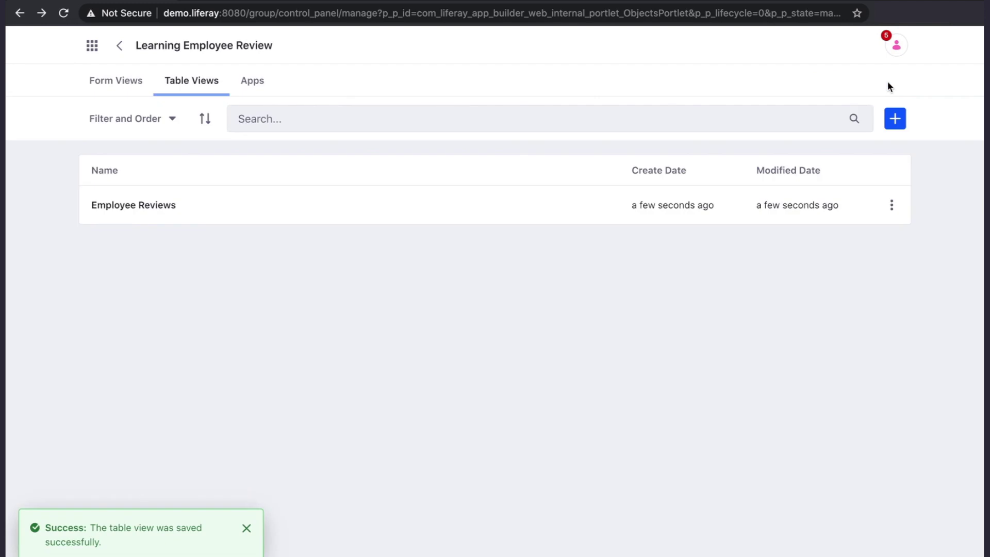
# Start a new Workflow Powered app in App Builder named 'Learning Employee Review'
pyautogui.click(253, 82)
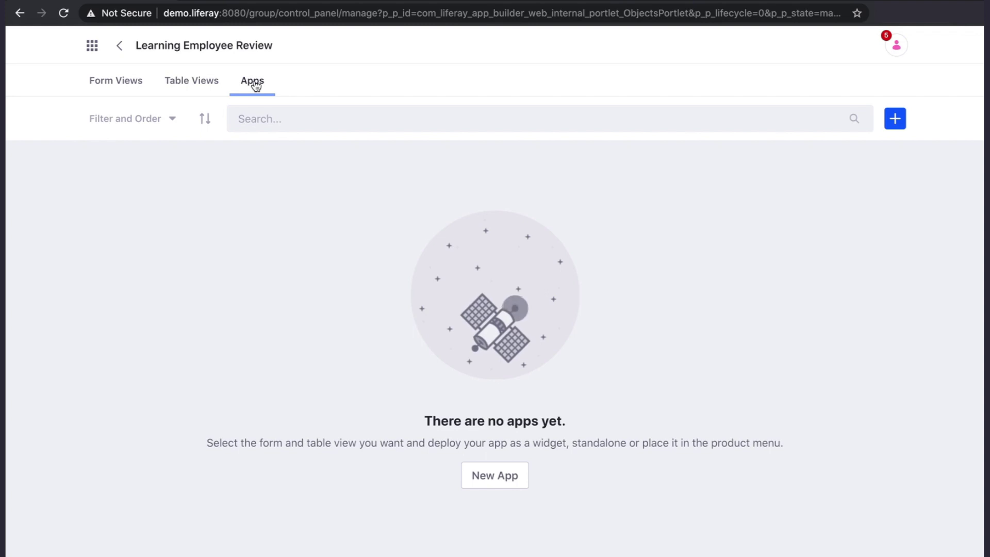
pyautogui.click(92, 46)
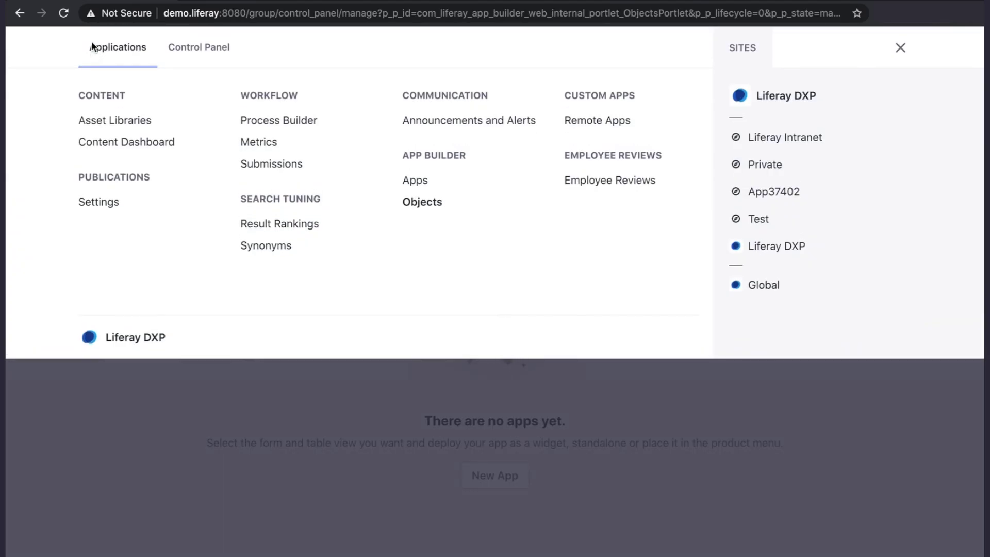
pyautogui.click(412, 182)
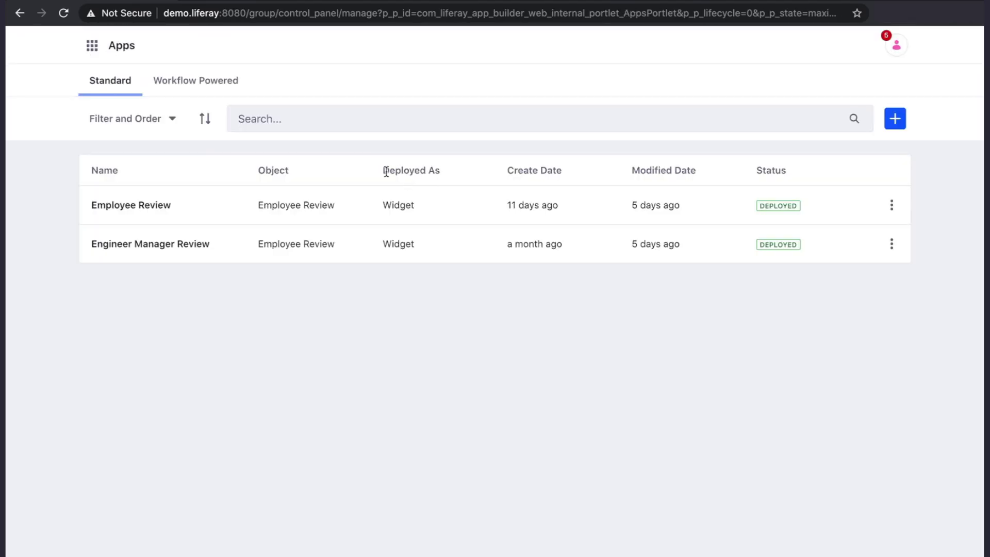
pyautogui.click(196, 88)
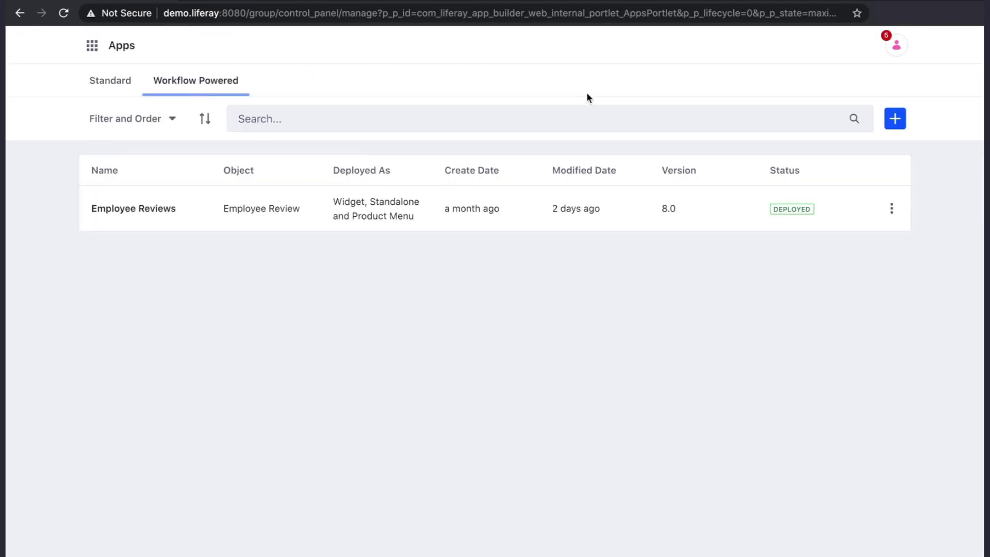
pyautogui.click(895, 119)
pyautogui.write('Learning')
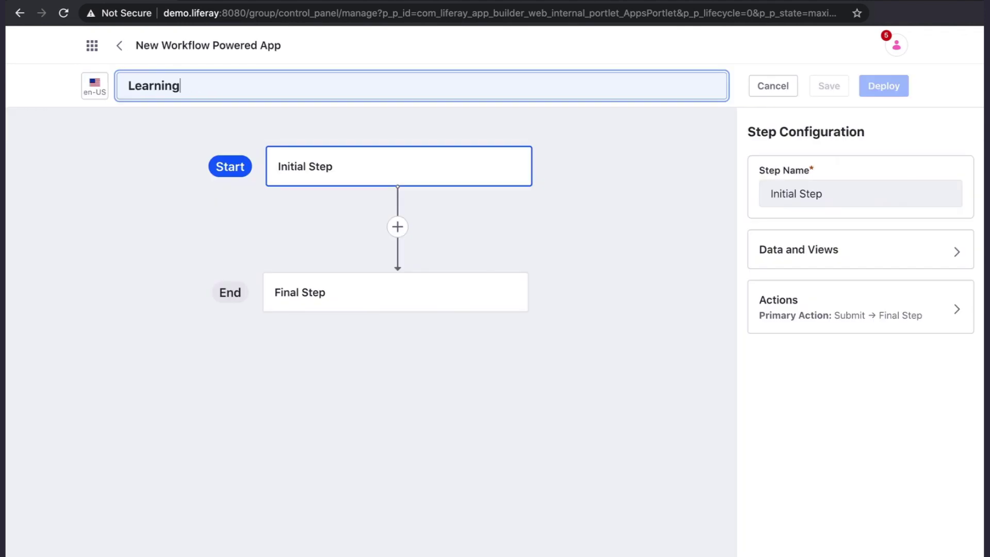
pyautogui.write(' Employee Review')
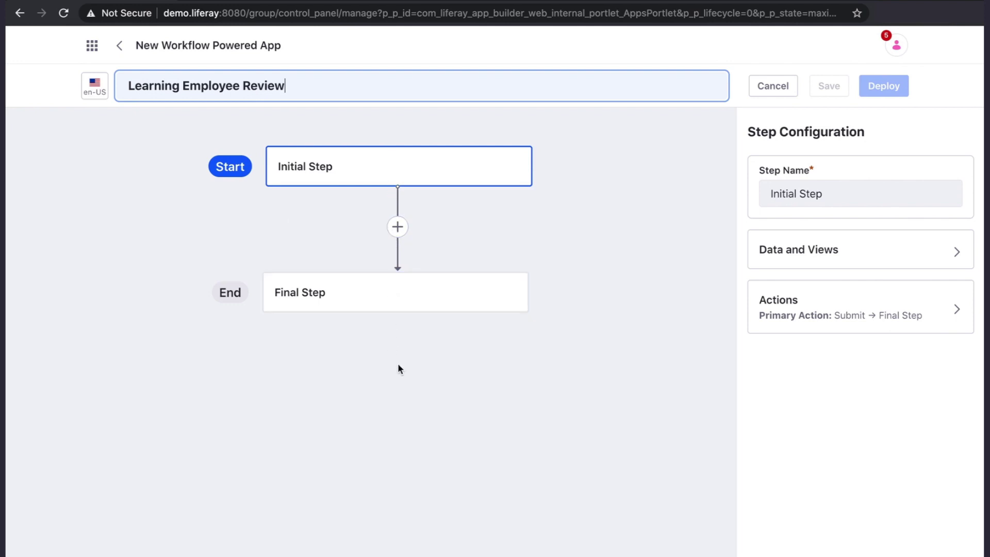
# Rename the initial step to 'Employee Self Review'
pyautogui.click(784, 195)
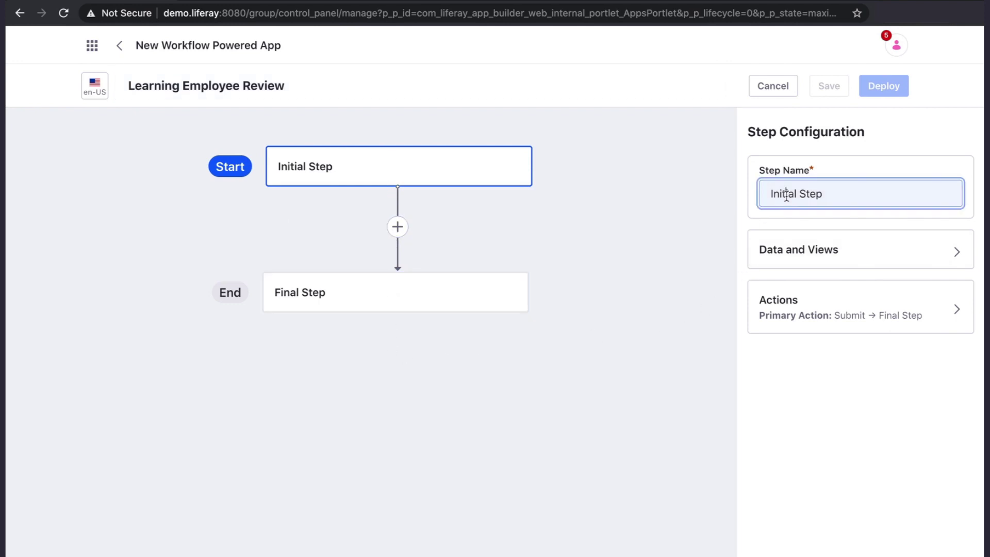
pyautogui.tripleClick(786, 196)
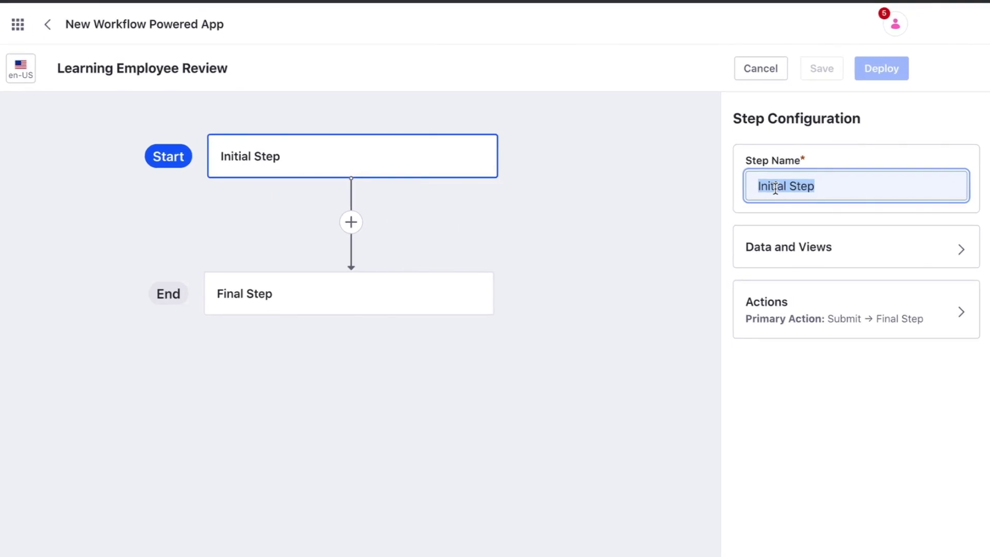
pyautogui.write('Empl')
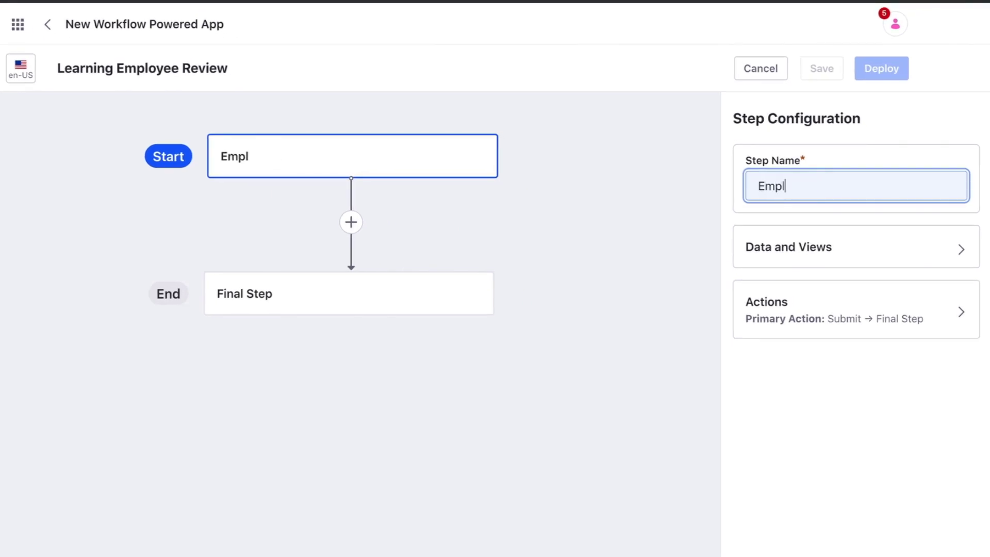
pyautogui.write('oyee Self Review')
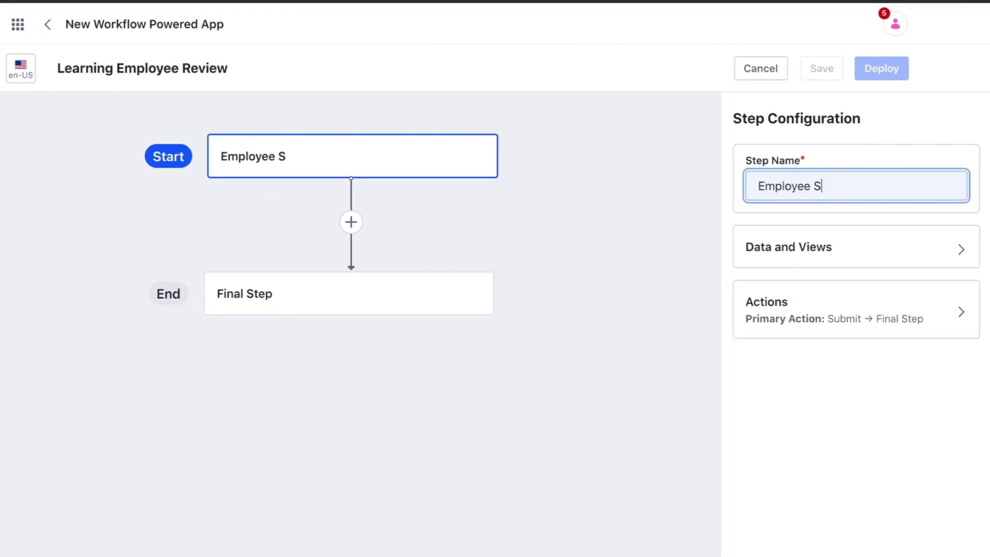
# Assign the Learning Employee Review object, Employee Self Review form and Employee Reviews table to the step
pyautogui.click(790, 240)
pyautogui.click(789, 202)
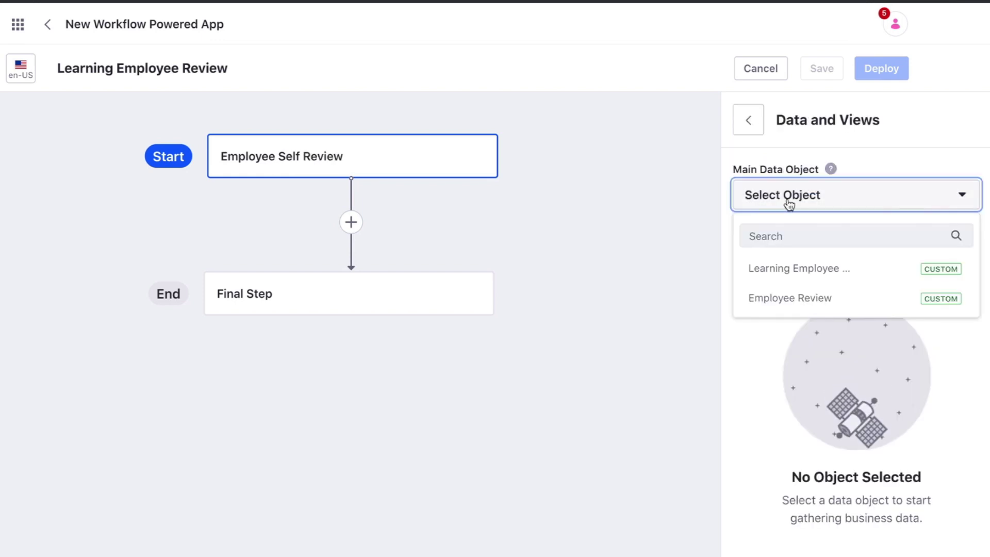
pyautogui.click(785, 263)
pyautogui.click(895, 292)
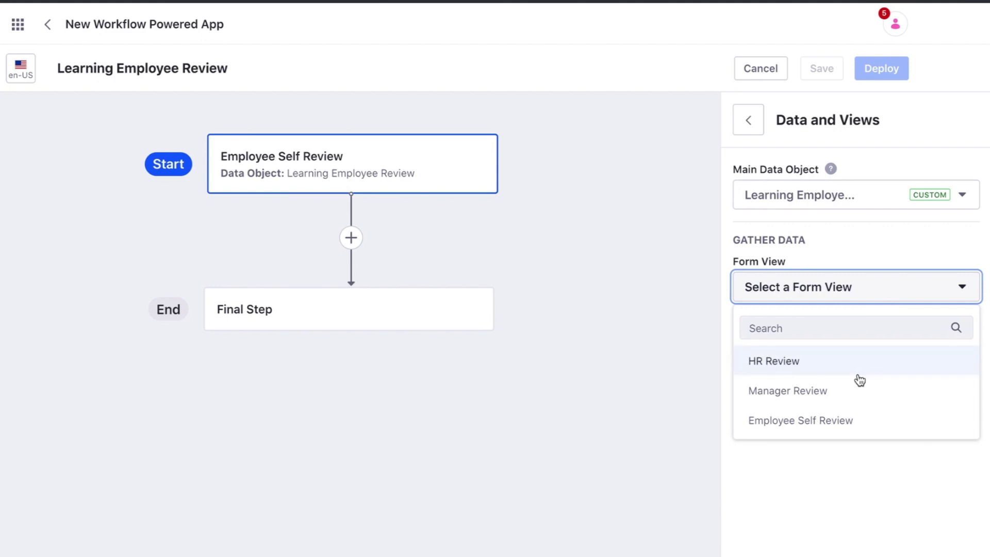
pyautogui.click(855, 419)
pyautogui.click(899, 374)
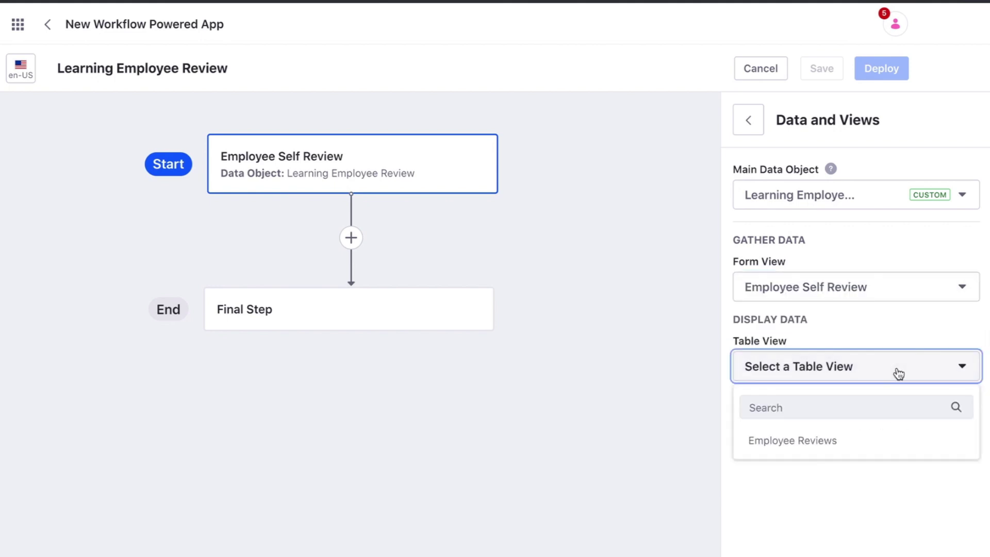
pyautogui.click(825, 442)
pyautogui.click(748, 124)
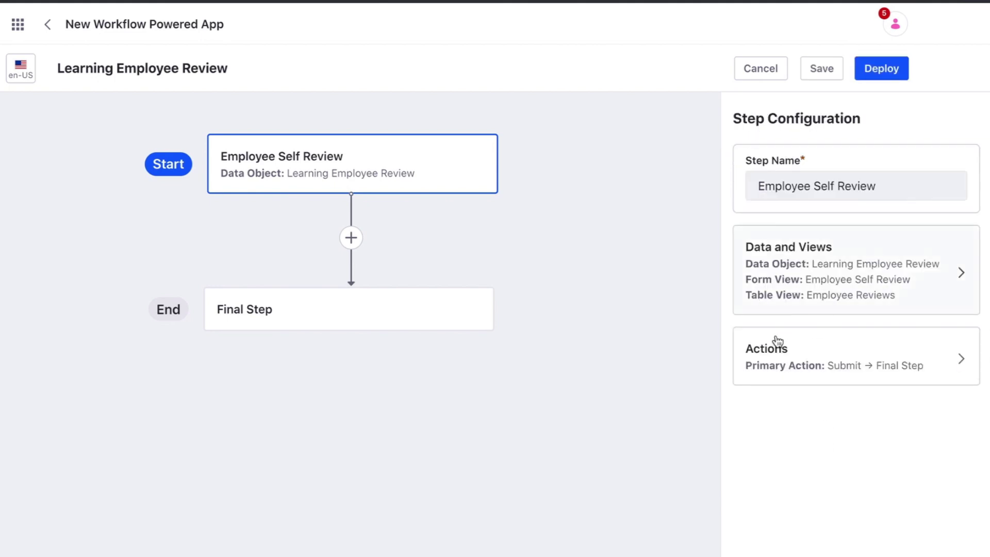
pyautogui.click(778, 354)
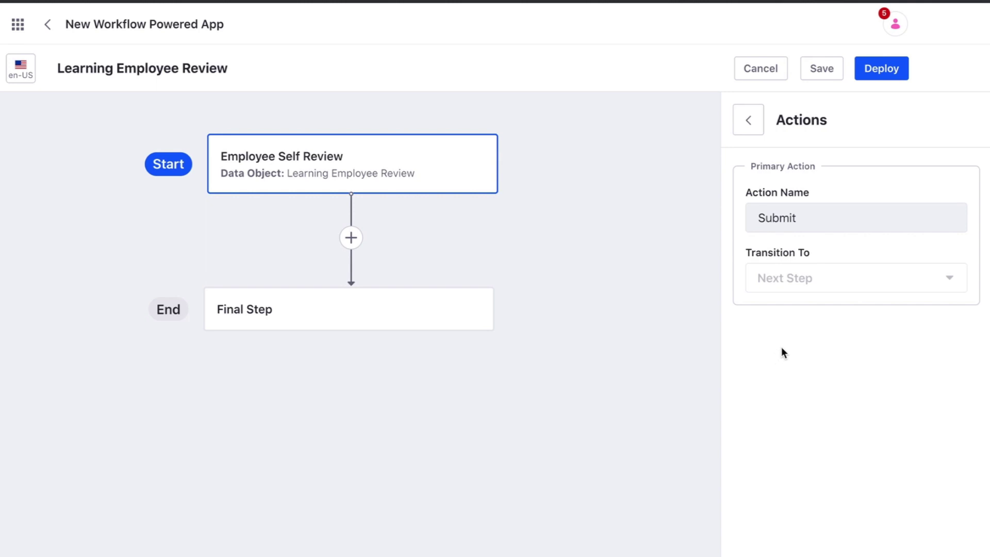
# Rename the step's primary action from Submit to 'Submit for Review'
pyautogui.click(803, 217)
pyautogui.write('fo')
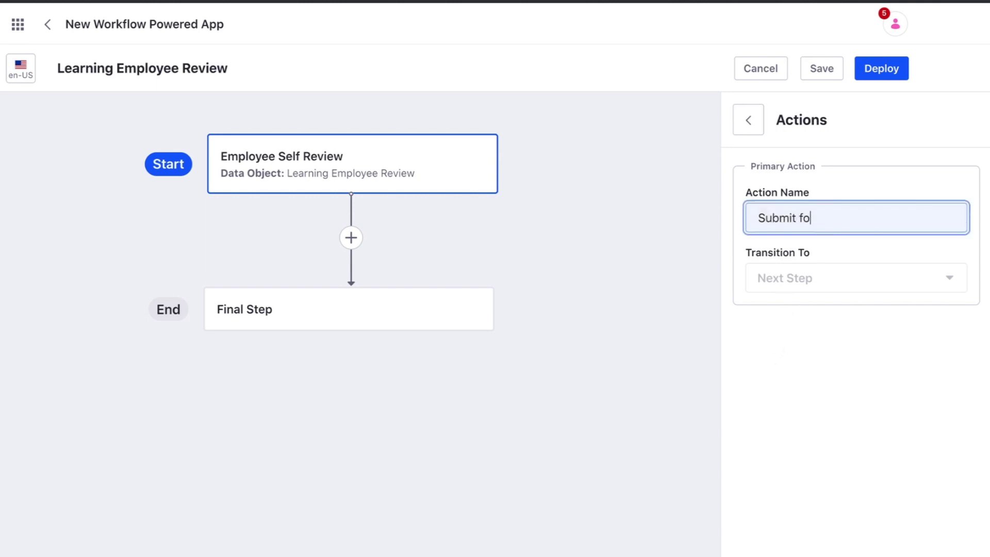
pyautogui.write('r Review')
# Add a 'Manager Review' step after Employee Self Review, assigned to the Manager role
pyautogui.click(351, 237)
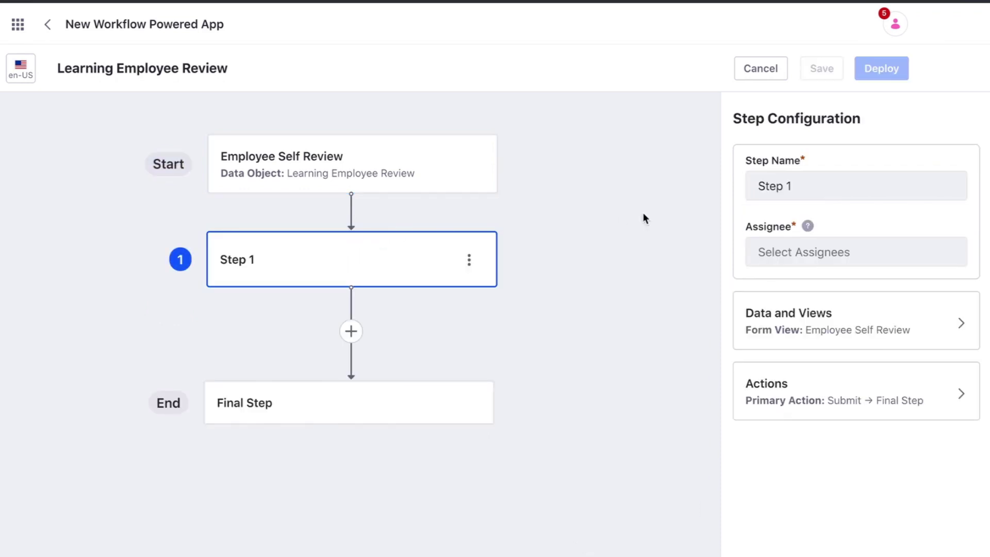
pyautogui.tripleClick(771, 188)
pyautogui.write('M')
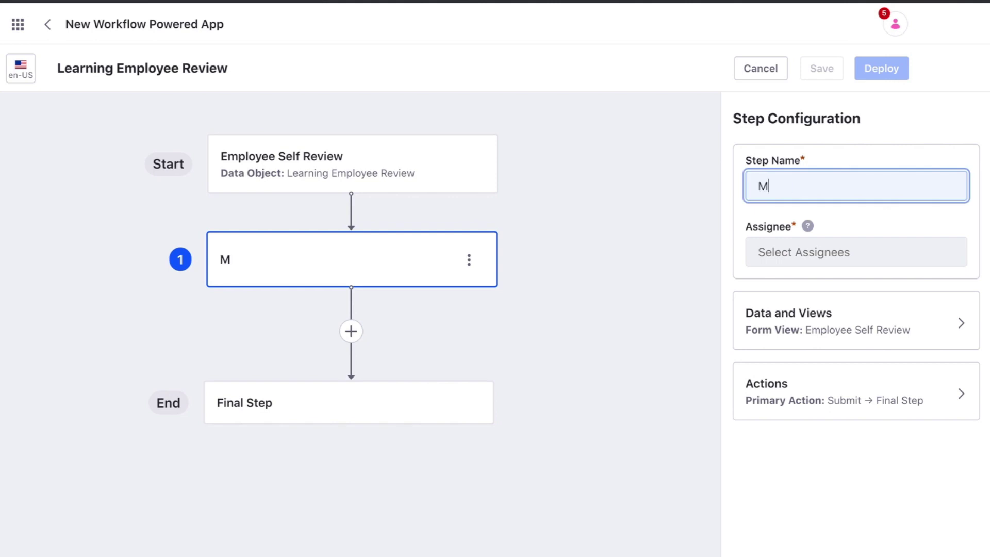
pyautogui.write('anager')
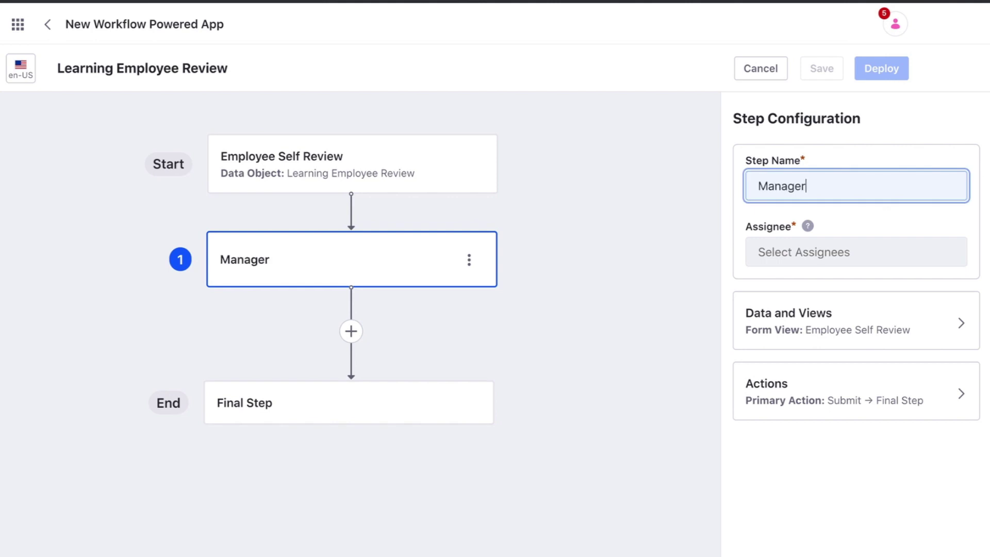
pyautogui.write(' Review')
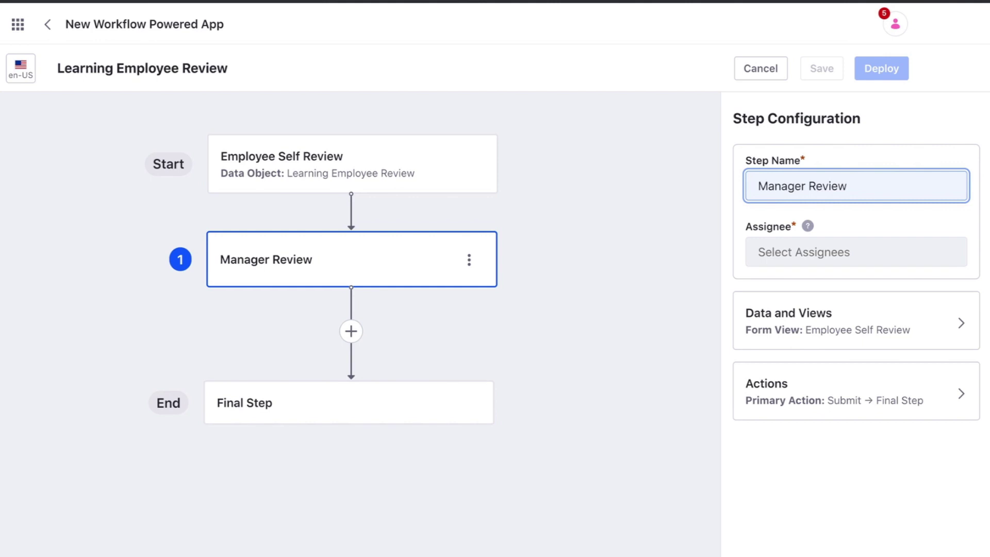
pyautogui.click(818, 253)
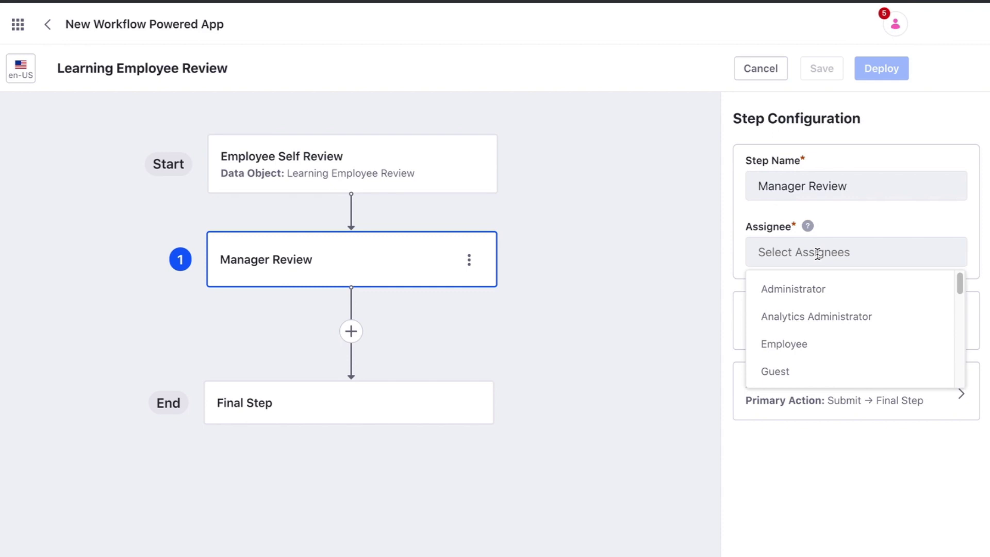
pyautogui.write('man')
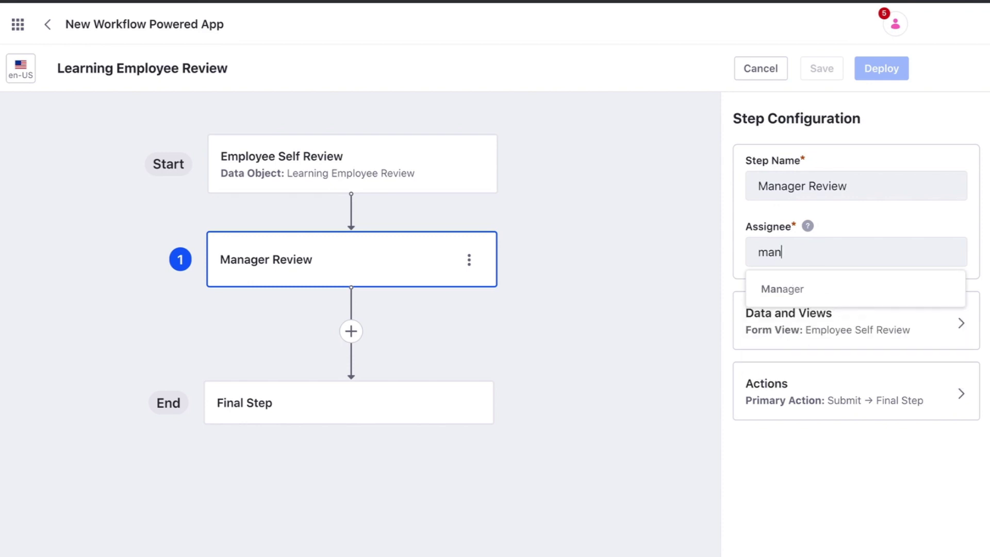
pyautogui.click(789, 289)
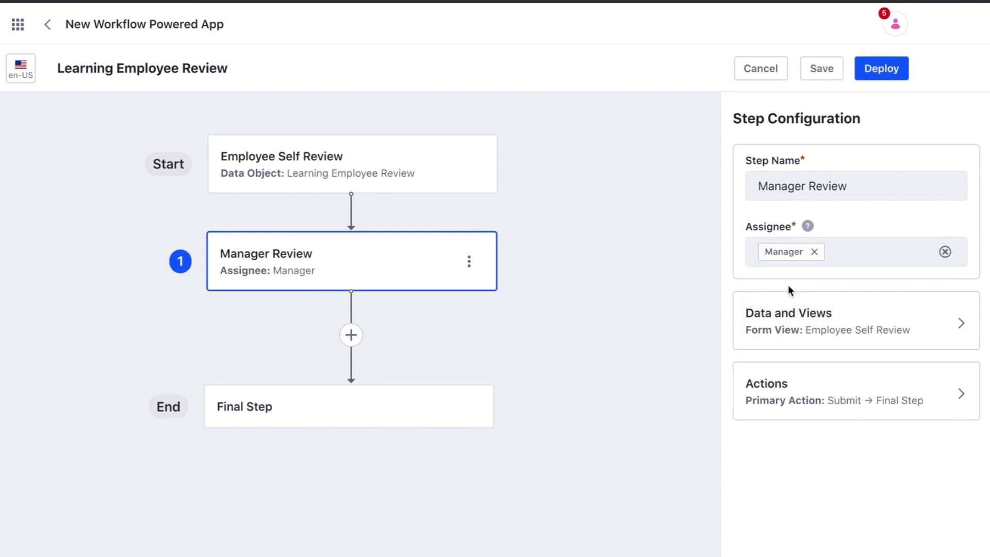
pyautogui.click(812, 324)
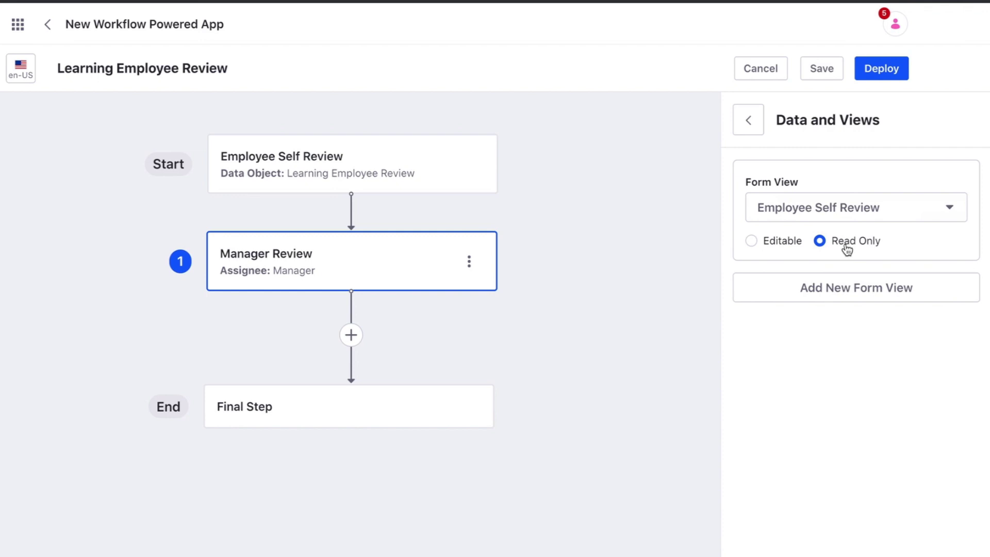
# Add the Manager Review form view to the step as an editable form
pyautogui.click(842, 293)
pyautogui.click(834, 325)
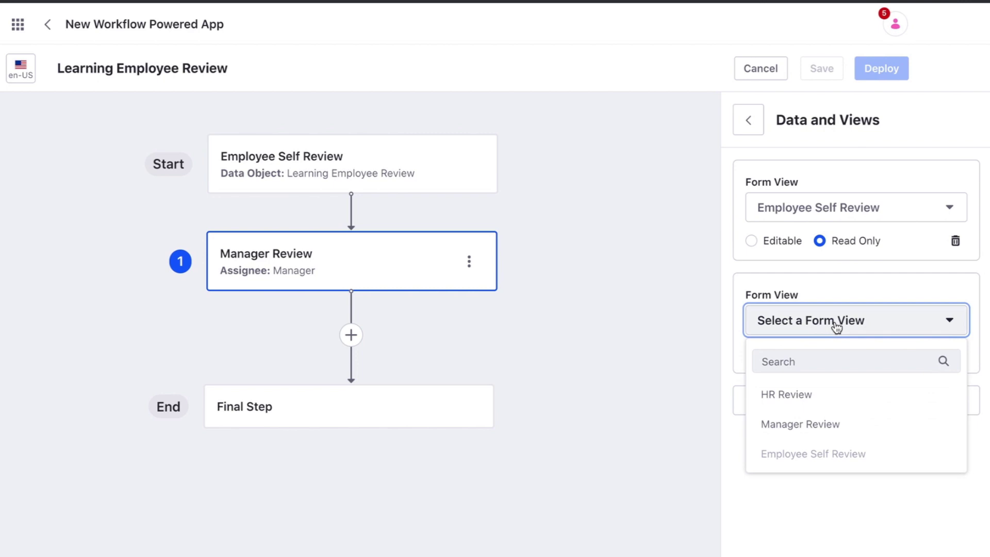
pyautogui.click(835, 424)
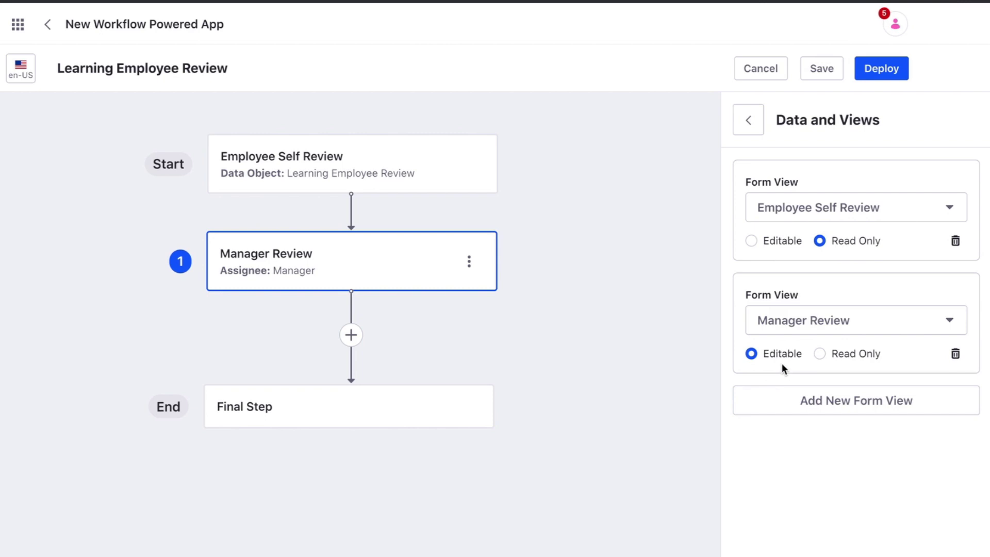
pyautogui.click(748, 123)
# Rename the Manager Review step's primary action to 'Submit to HR'
pyautogui.click(810, 417)
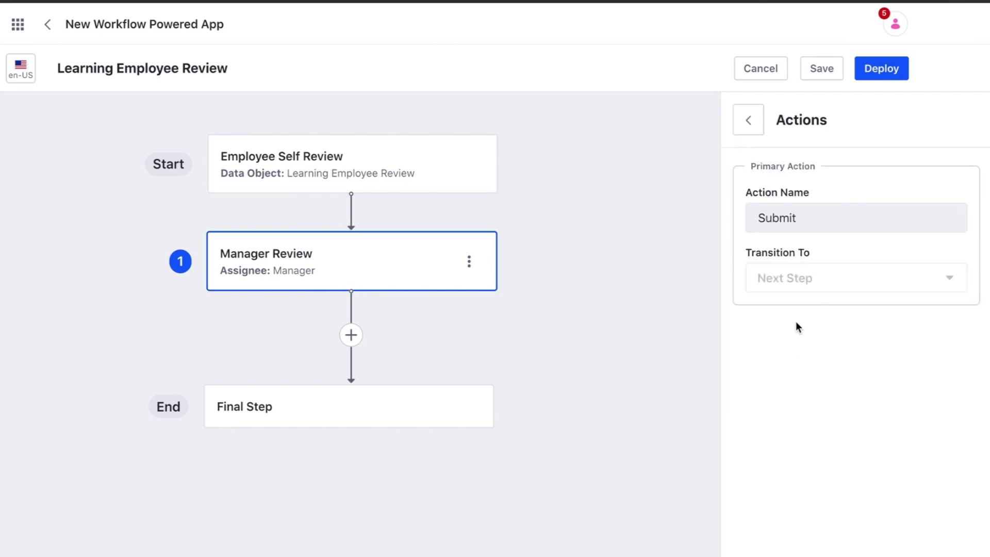
pyautogui.click(824, 217)
pyautogui.write('to HR')
pyautogui.click(748, 120)
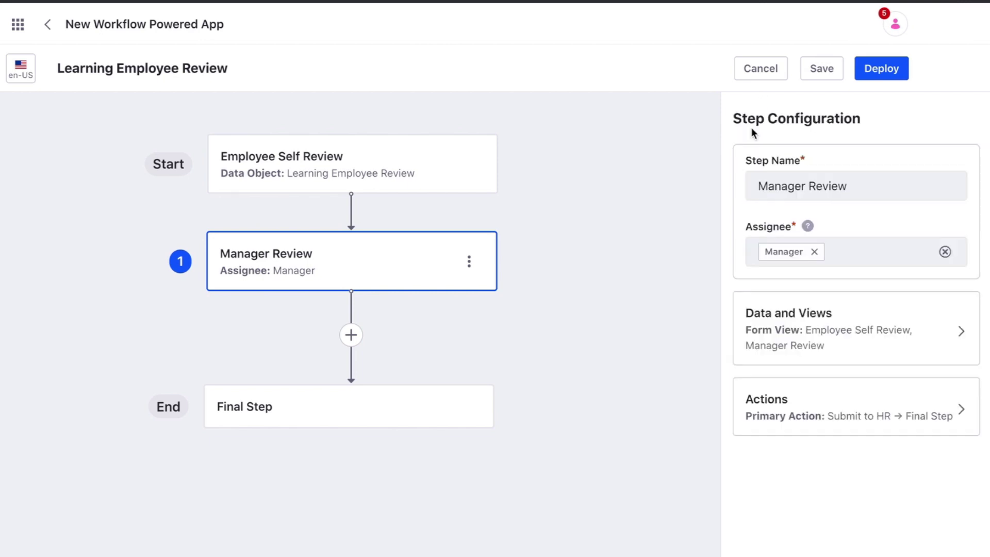
# Add an 'HR Review' step after Manager Review, assigned to the HR role
pyautogui.click(351, 335)
pyautogui.tripleClick(765, 184)
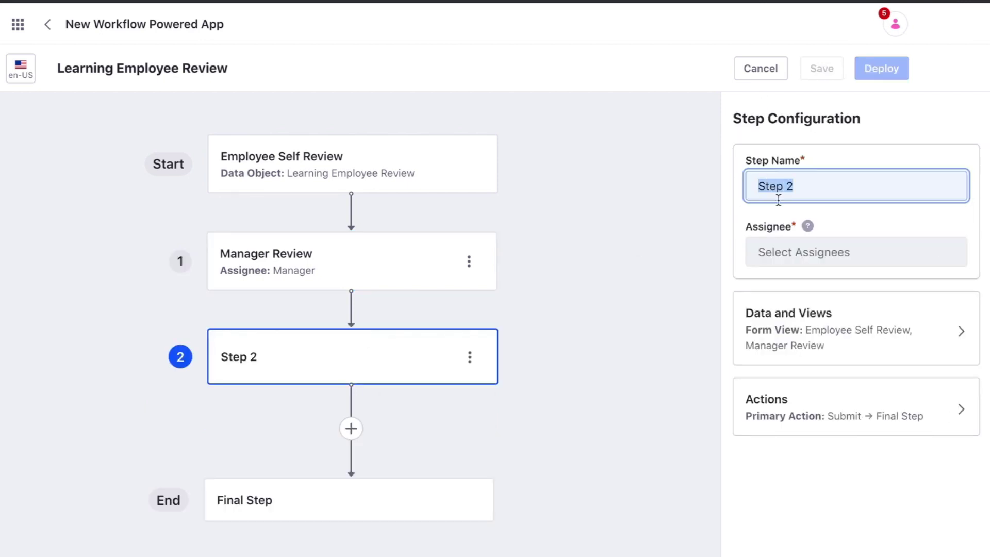
pyautogui.write('HR Review')
pyautogui.press('Tab')
pyautogui.write('HR')
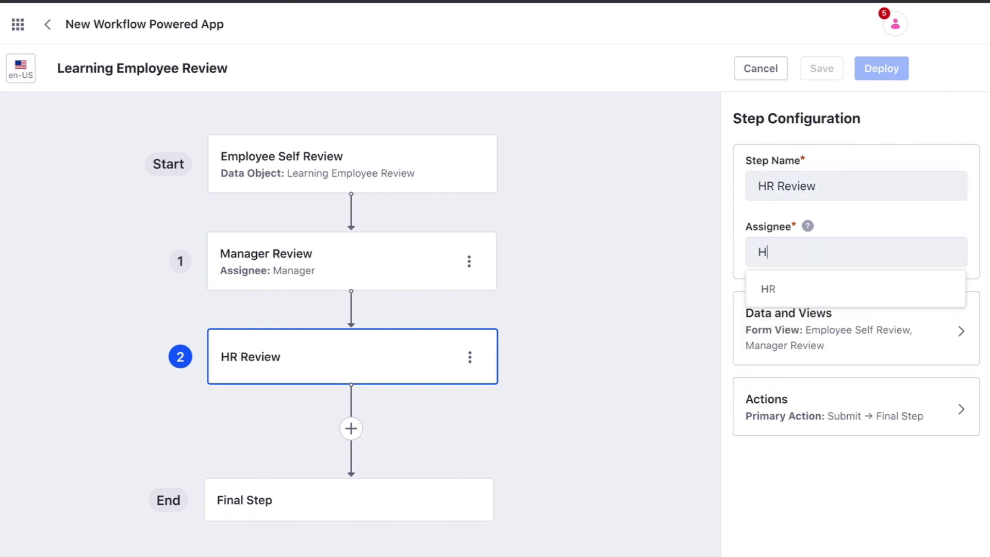
pyautogui.click(773, 285)
# Add the HR Review form view to the step as an editable form
pyautogui.click(773, 326)
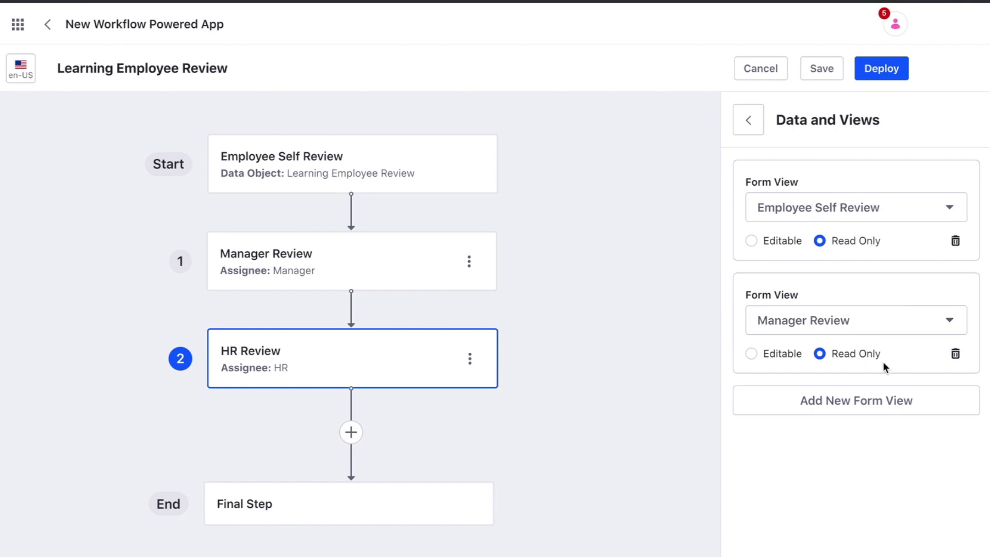
pyautogui.click(890, 402)
pyautogui.click(886, 436)
pyautogui.click(817, 508)
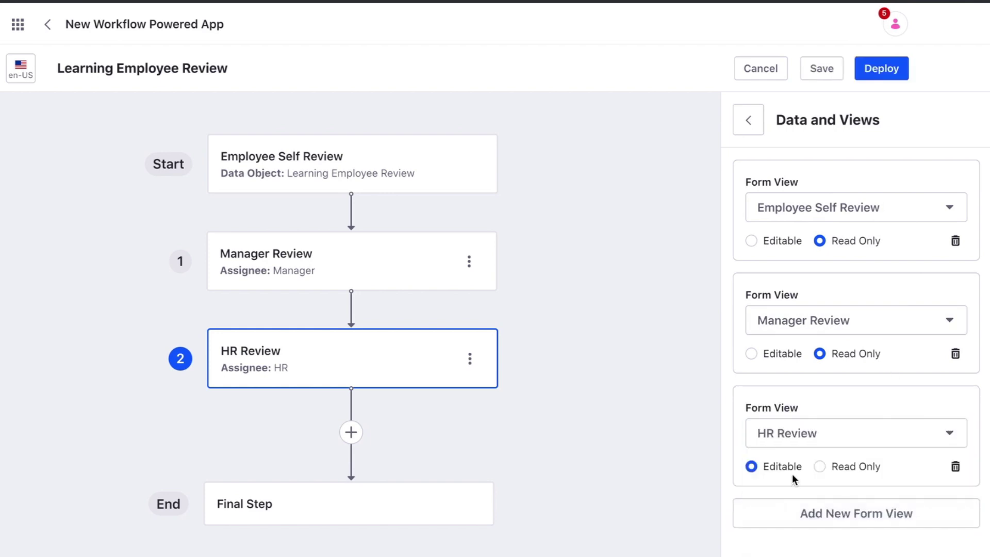
pyautogui.click(752, 124)
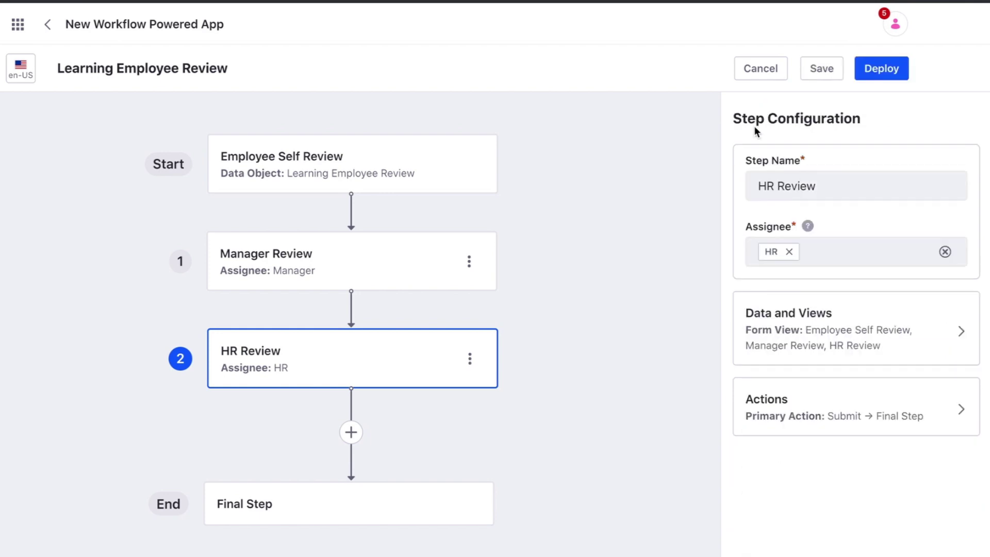
# Add a secondary action named 'Send back to Manager' to the HR Review step
pyautogui.click(762, 402)
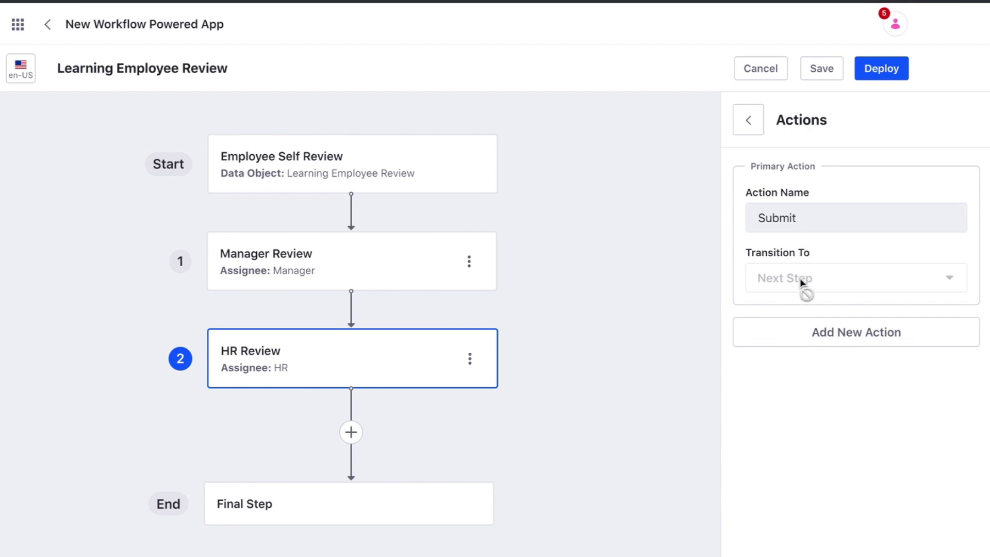
pyautogui.click(874, 343)
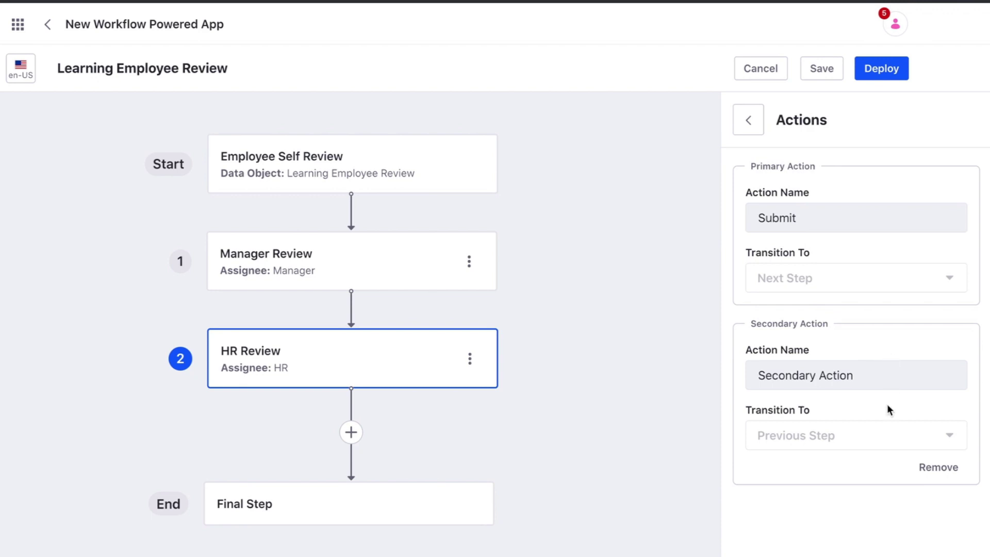
pyautogui.click(842, 369)
pyautogui.write('Send back to ')
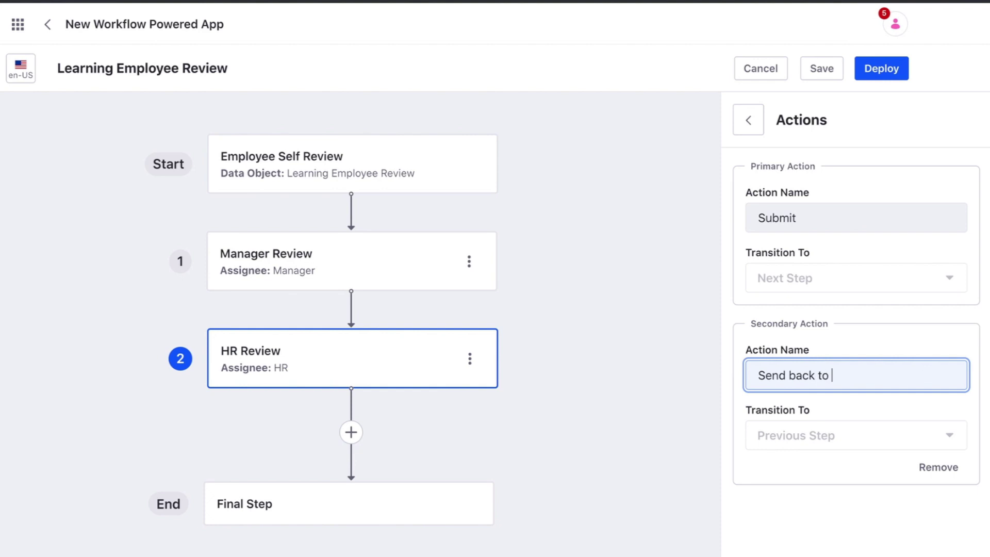
pyautogui.write('Manager')
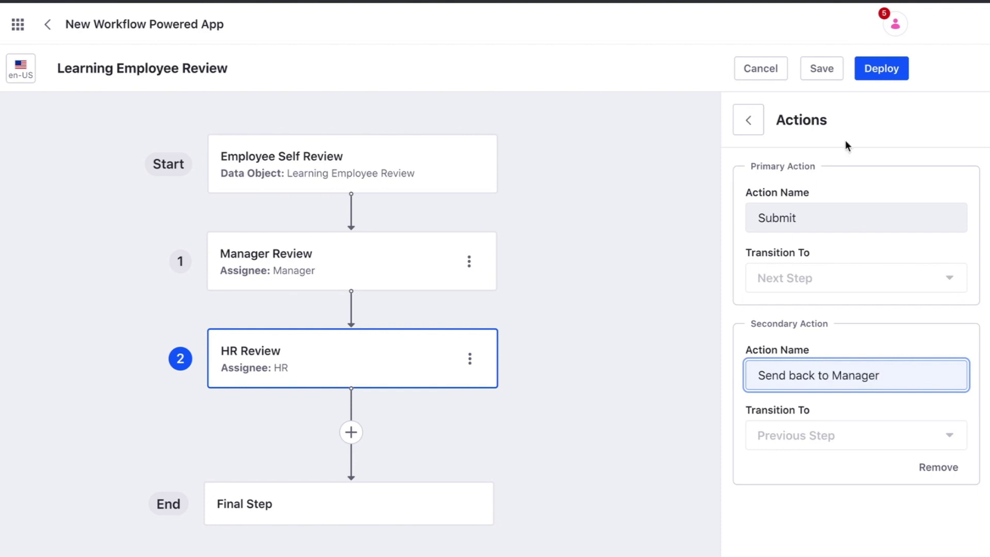
# Deploy the app as Widget, Standalone and Product Menu (Applications and Site Menu) for Liferay Intranet
pyautogui.click(885, 72)
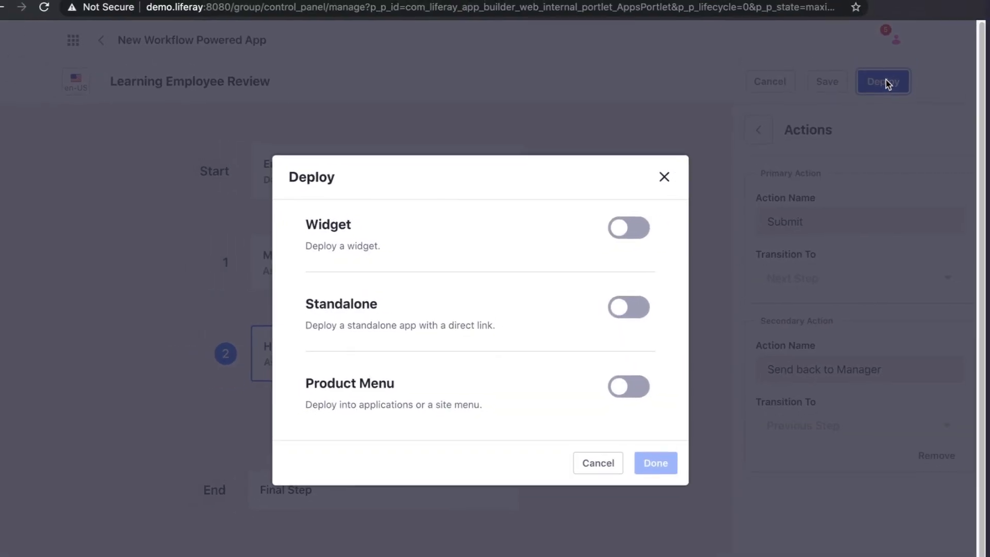
pyautogui.click(620, 229)
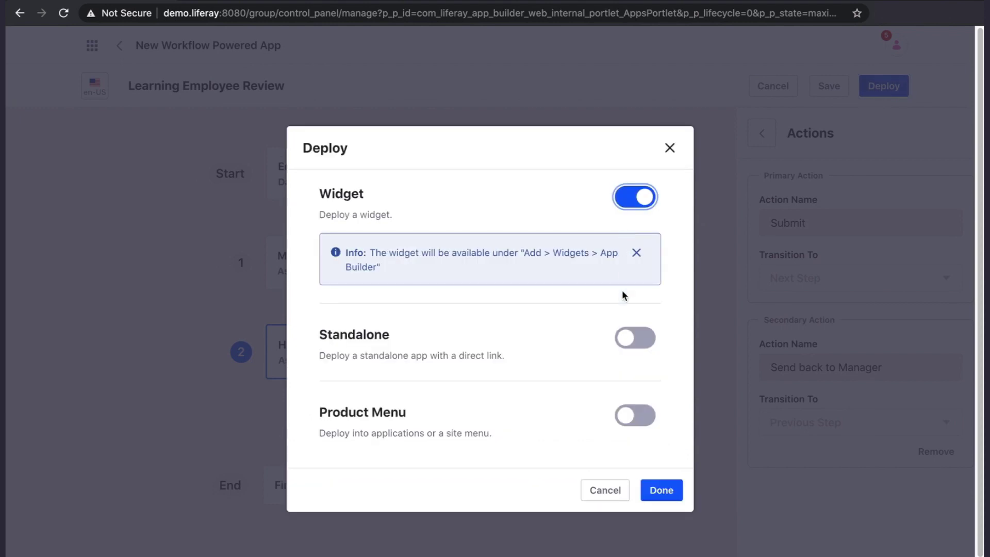
pyautogui.click(630, 339)
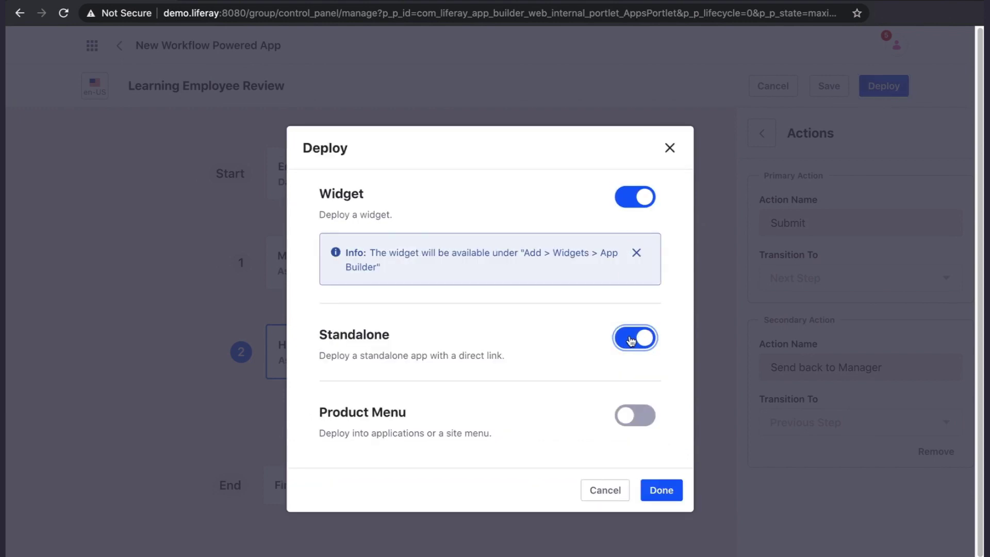
pyautogui.click(624, 415)
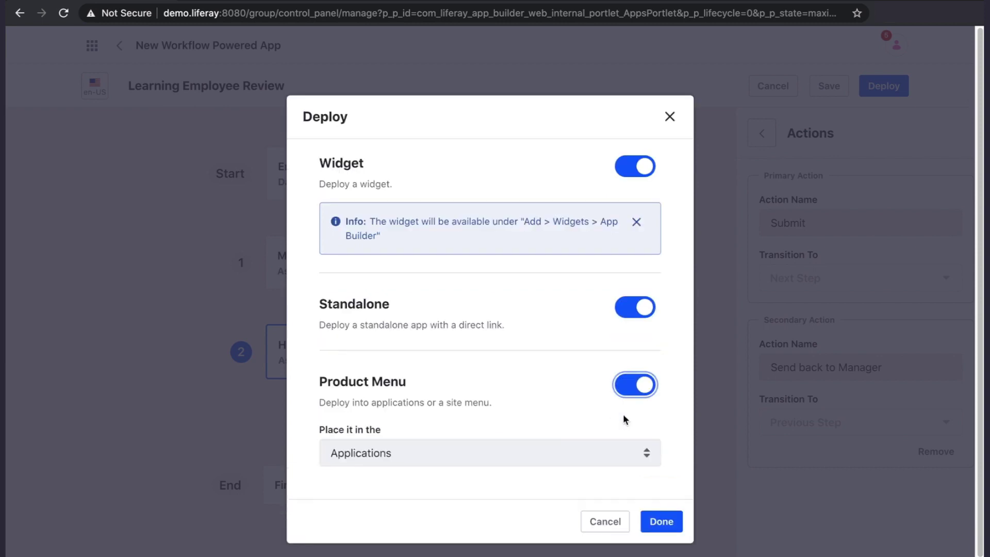
pyautogui.click(619, 450)
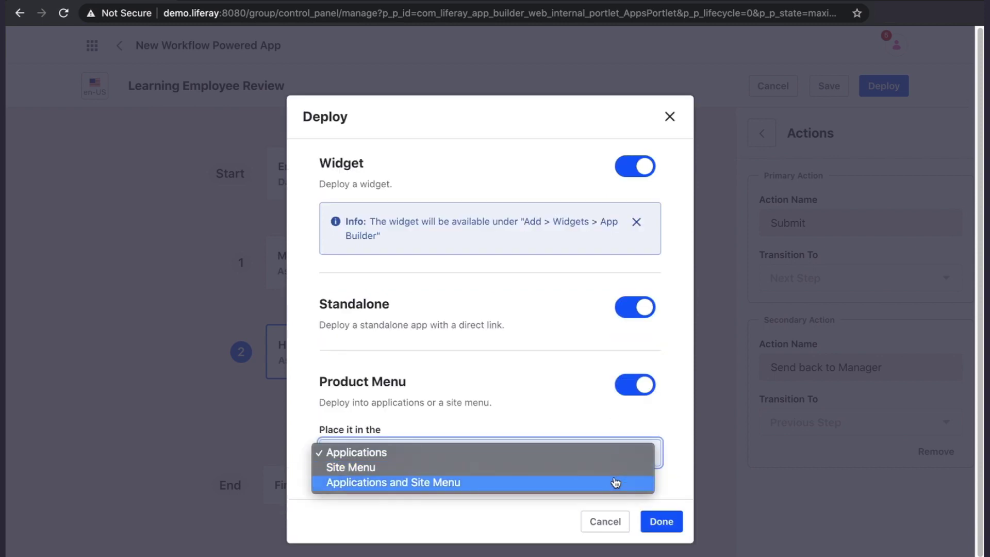
pyautogui.click(616, 482)
pyautogui.click(613, 466)
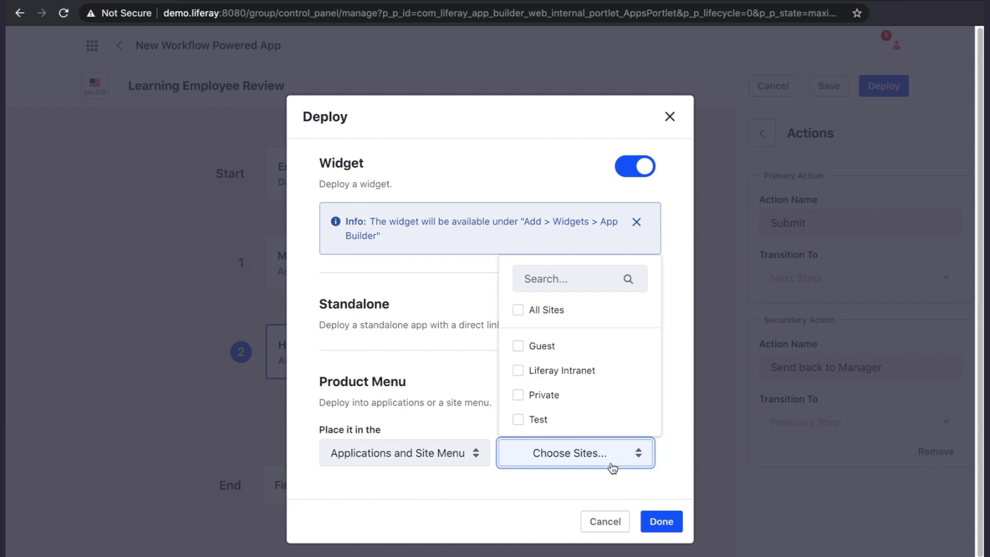
pyautogui.click(574, 378)
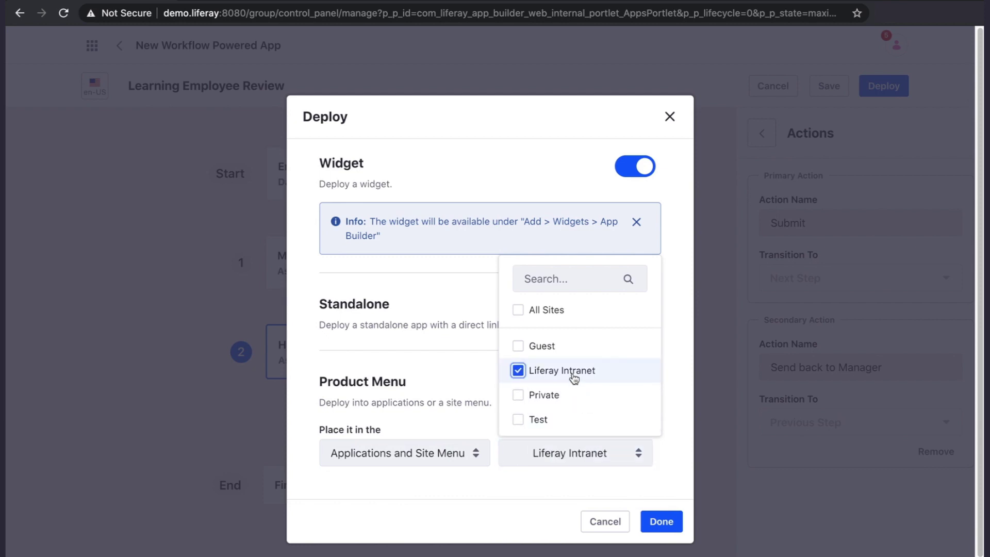
pyautogui.click(668, 521)
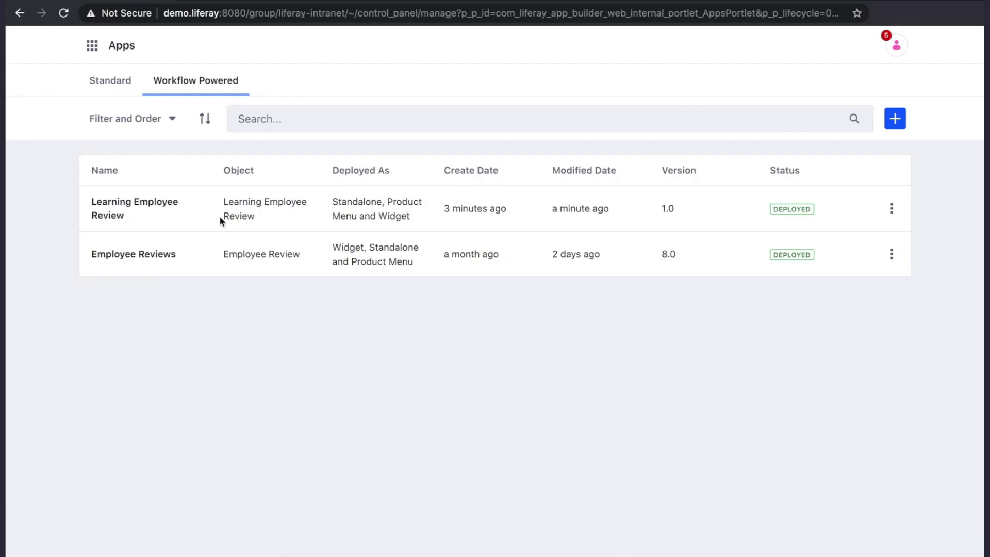
# Switch to the Liferay Intranet site and edit its Test page
pyautogui.click(92, 45)
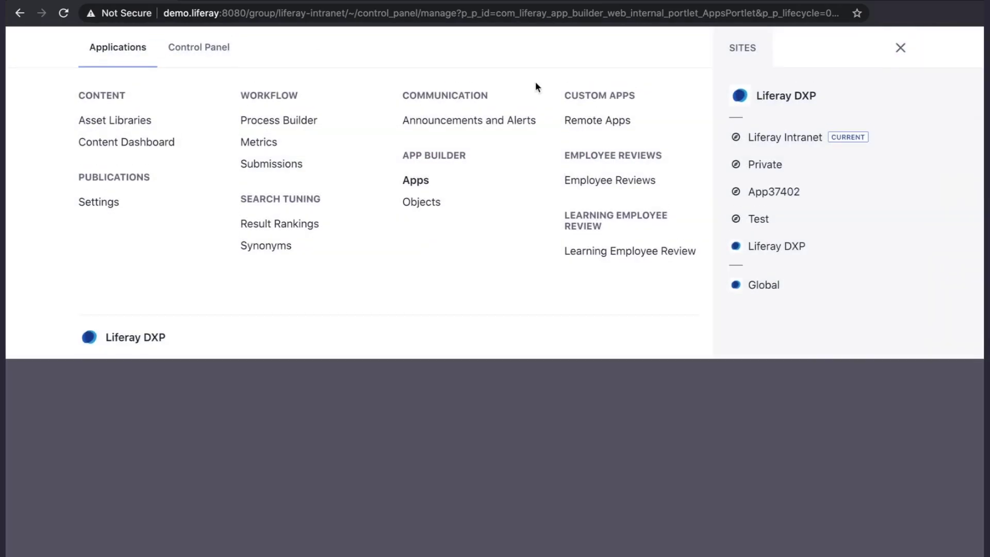
pyautogui.click(761, 137)
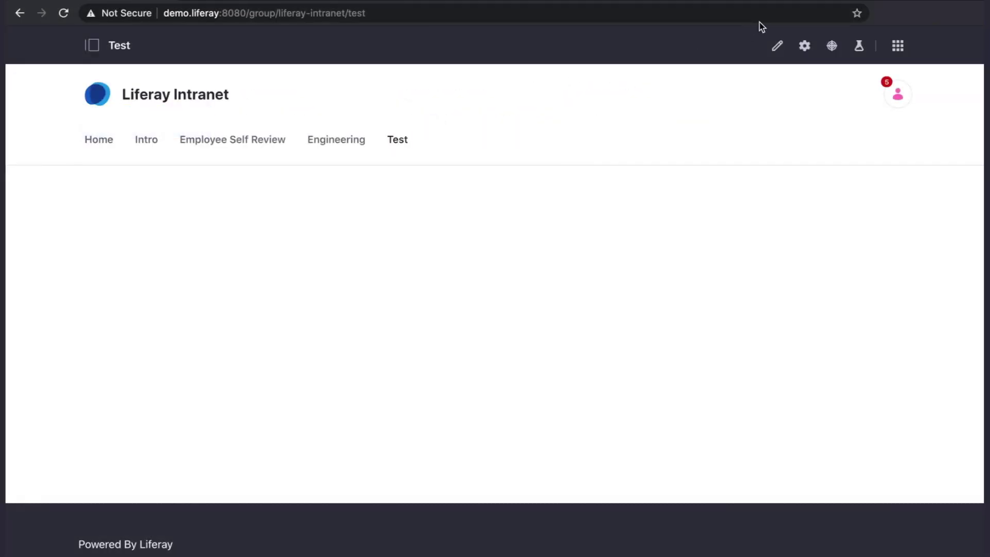
pyautogui.click(777, 45)
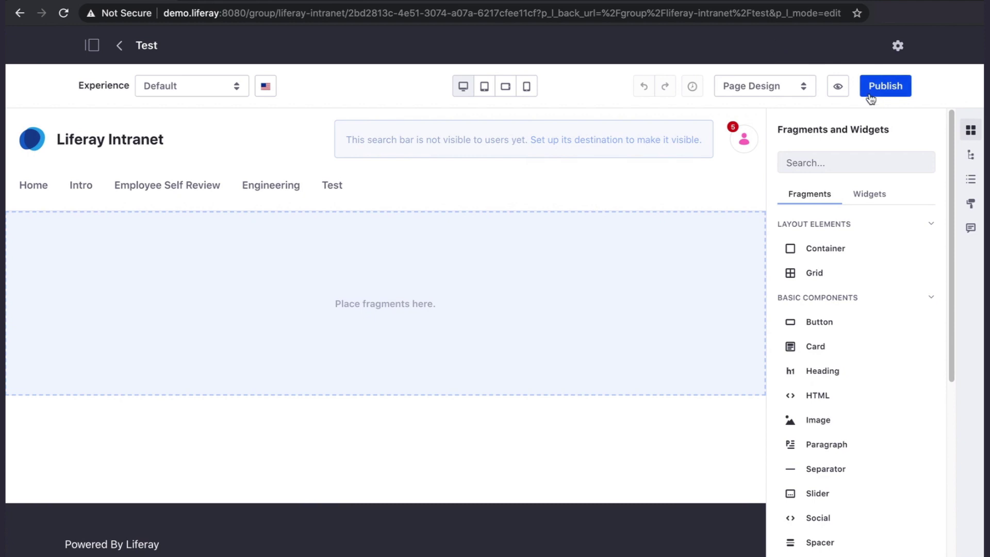
# Search 'lear' and place the Learning Employee Review widget on the Test page
pyautogui.click(877, 172)
pyautogui.write('lear')
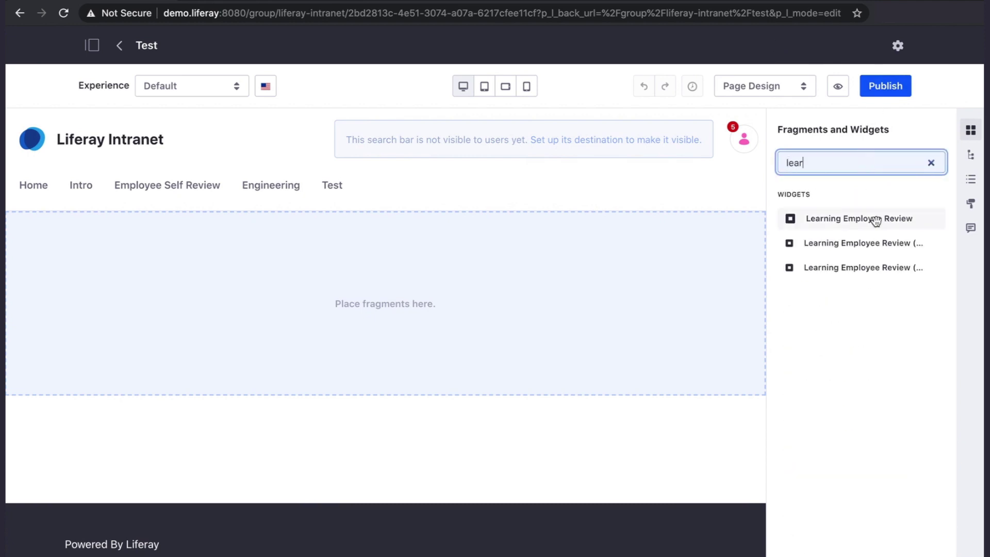
pyautogui.moveTo(874, 220); pyautogui.dragTo(636, 273)
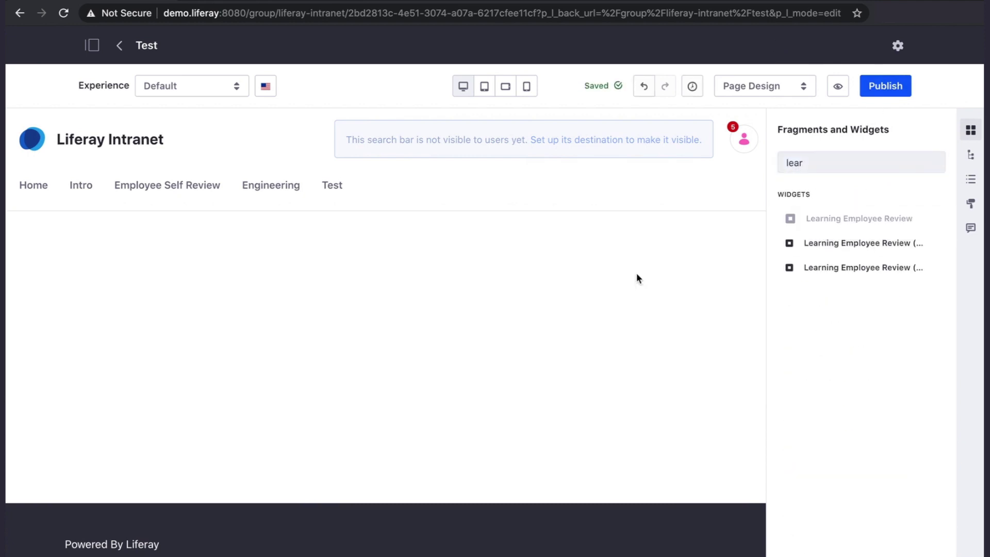
pyautogui.moveTo(835, 243); pyautogui.dragTo(858, 265)
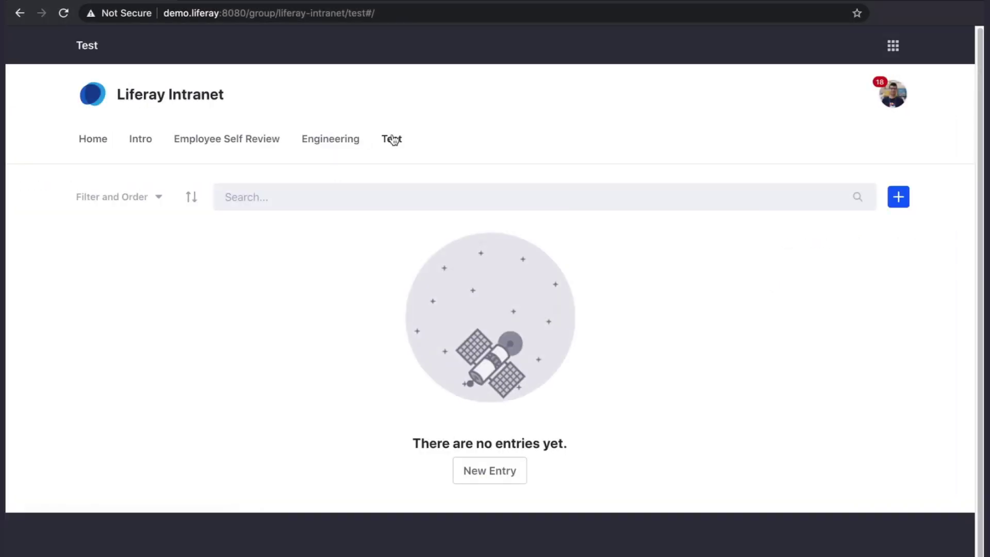
# Submit a new entry with the employee's first and last name, Engineering department, and top performance rating
pyautogui.click(489, 471)
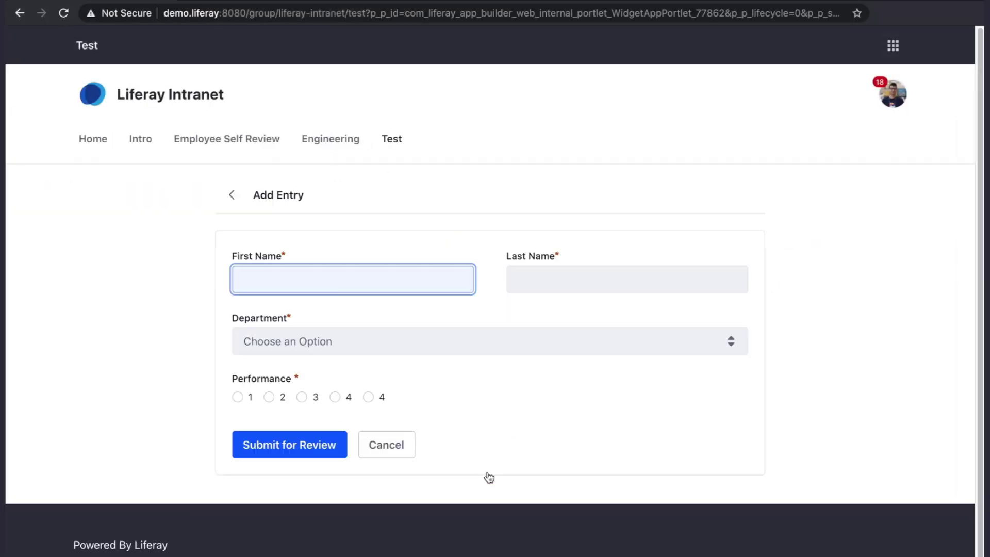
pyautogui.write('Joe')
pyautogui.press('Tab')
pyautogui.write('Bloggs')
pyautogui.press('Tab')
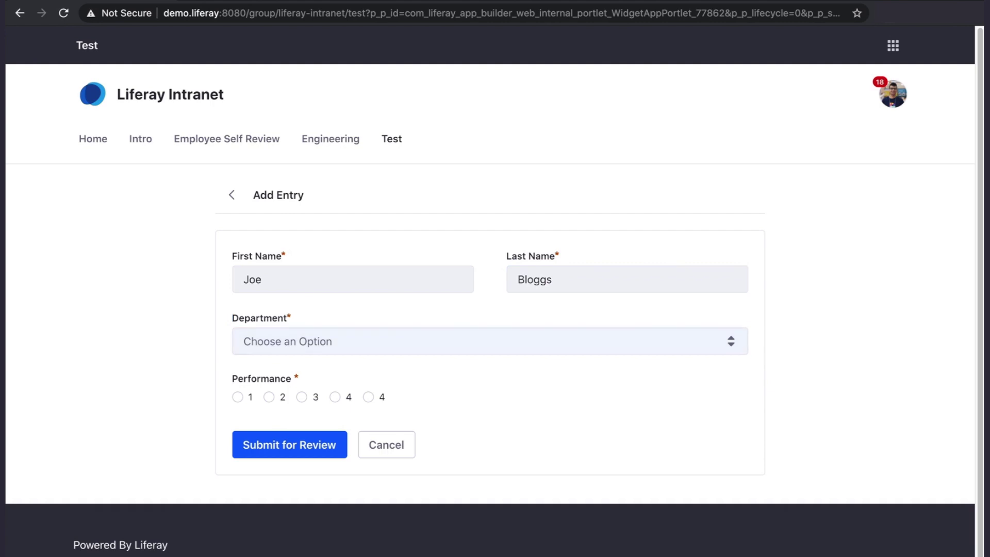
pyautogui.click(450, 342)
pyautogui.click(321, 397)
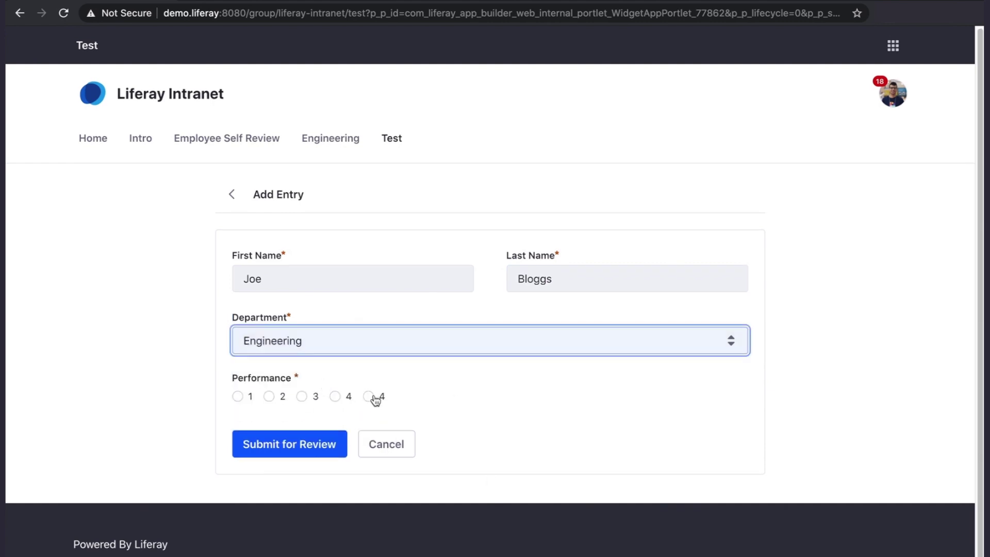
pyautogui.click(371, 397)
pyautogui.click(300, 454)
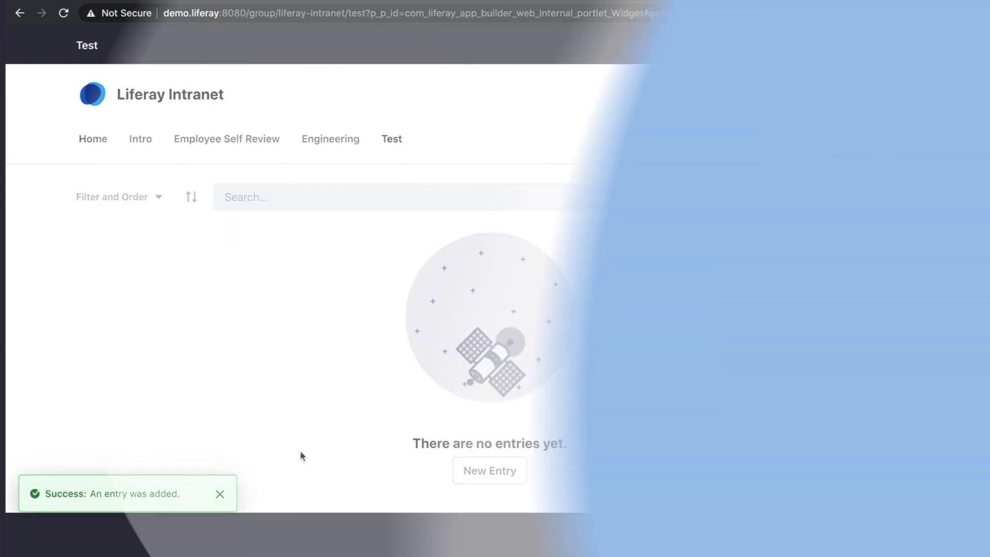